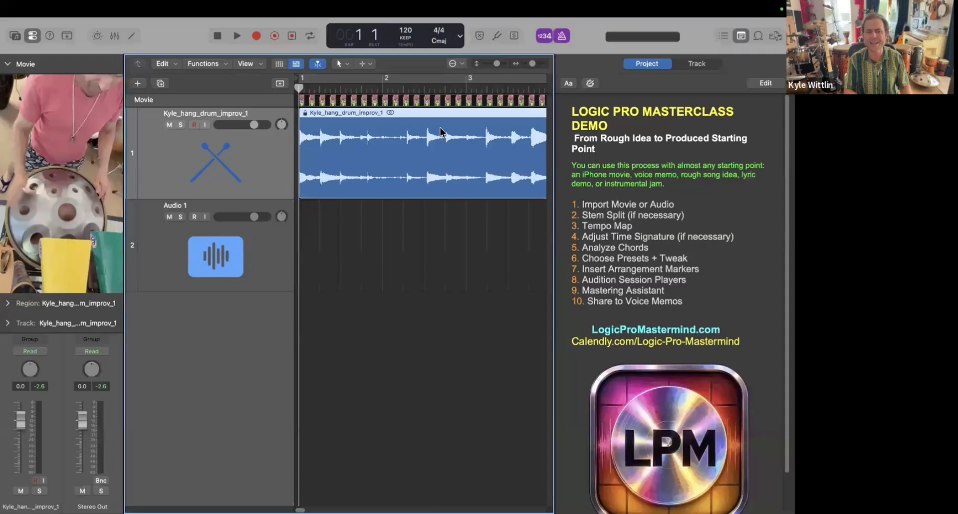
Step: Apply the hang drum region's tempo to the project tempo with alignment to the nearest project downbeat turned off
key("space")
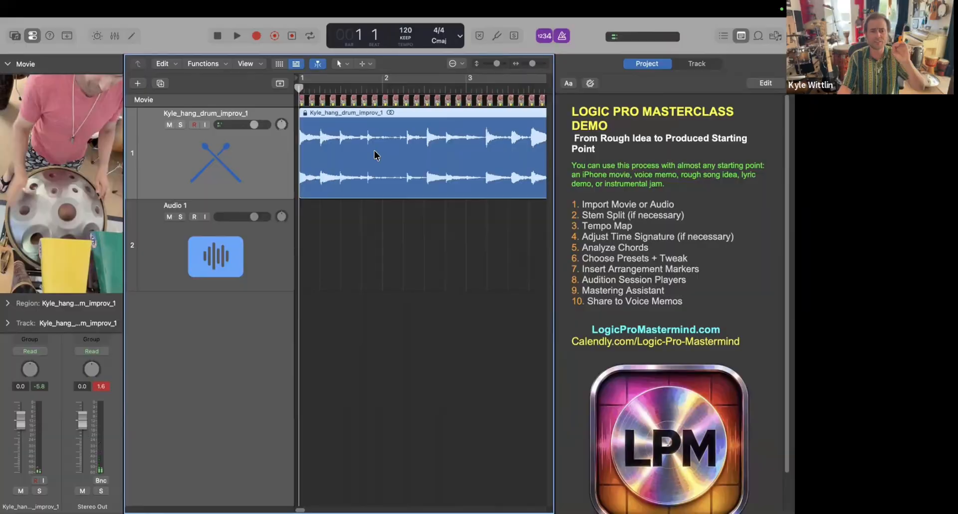
right_click(375, 153)
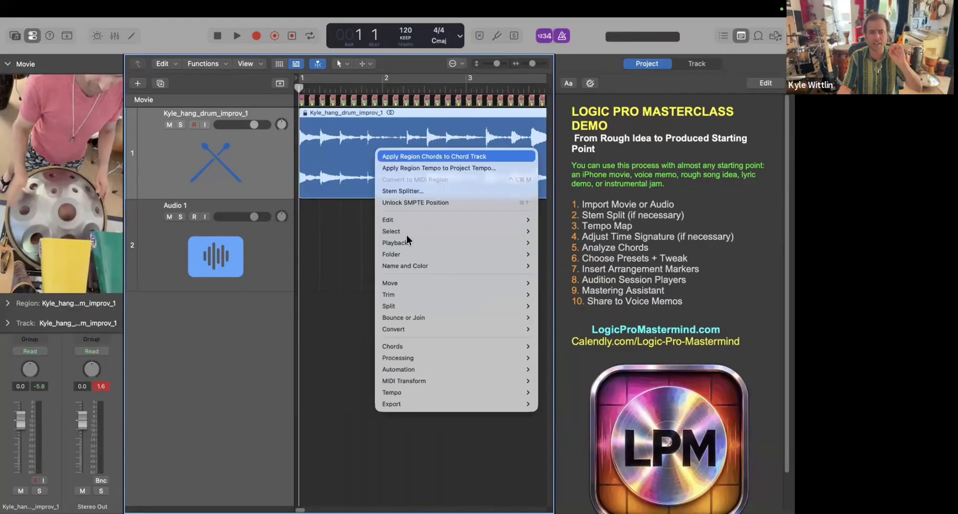
mouse_move(406, 234)
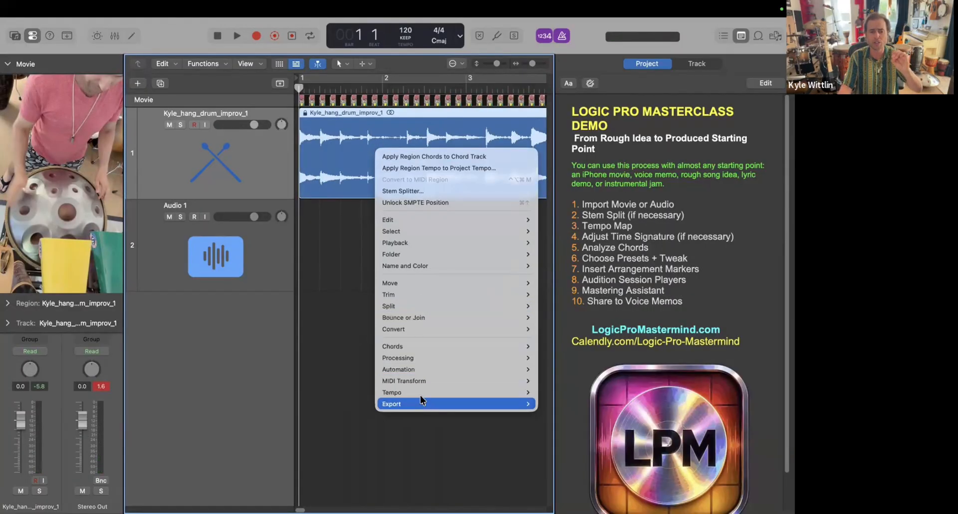
mouse_move(422, 395)
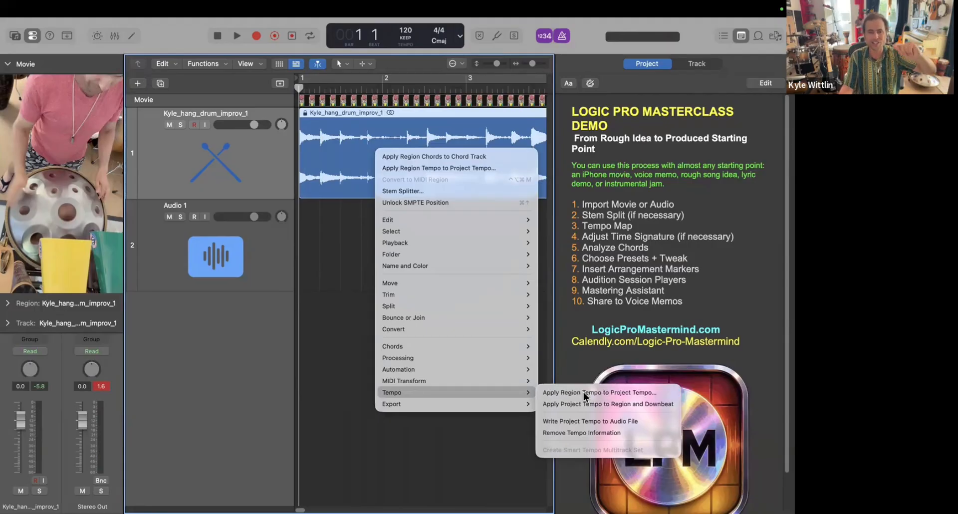
left_click(585, 393)
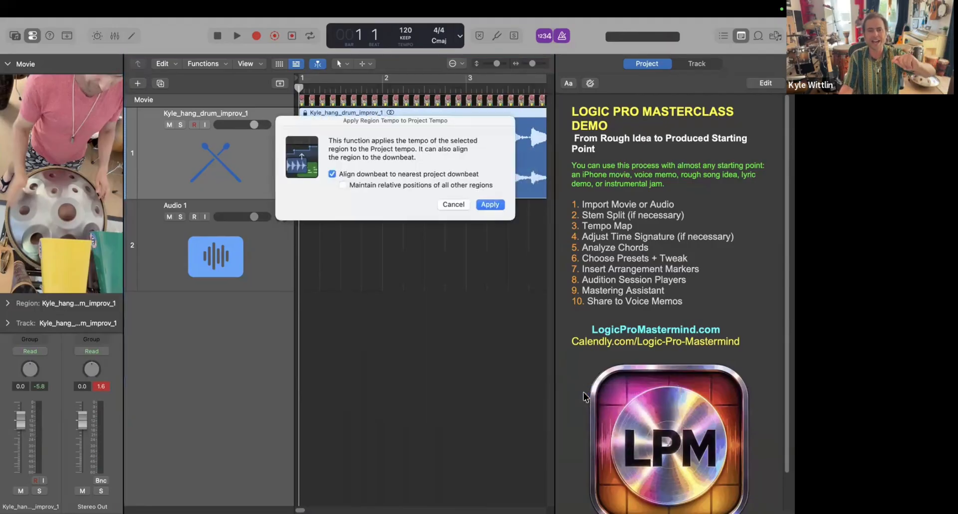
left_click(332, 173)
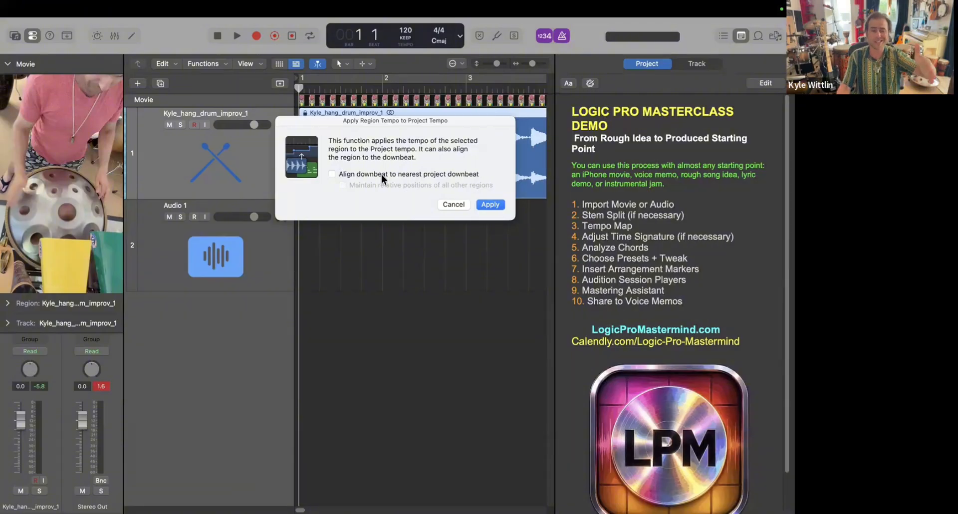
left_click(490, 204)
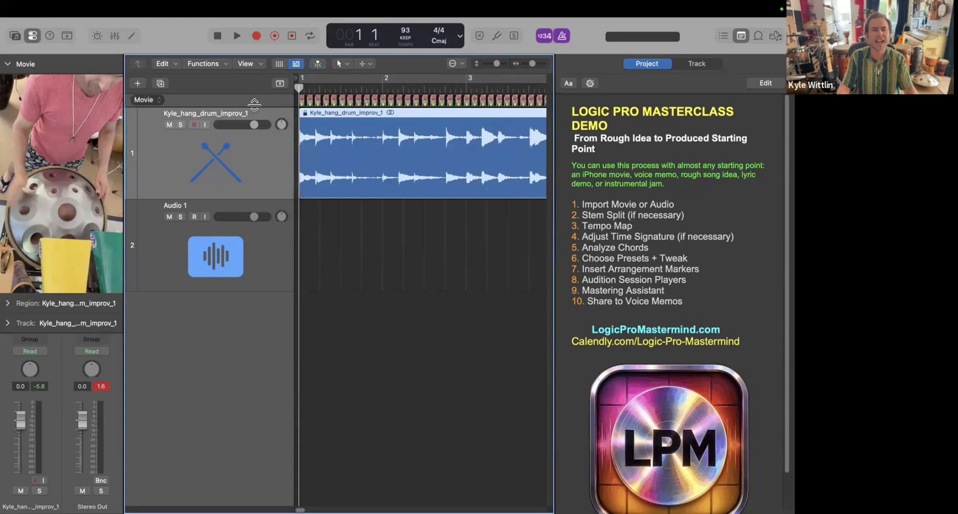
Step: Turn off single global track display and show the Tempo global track beneath the Movie track
left_click(280, 84)
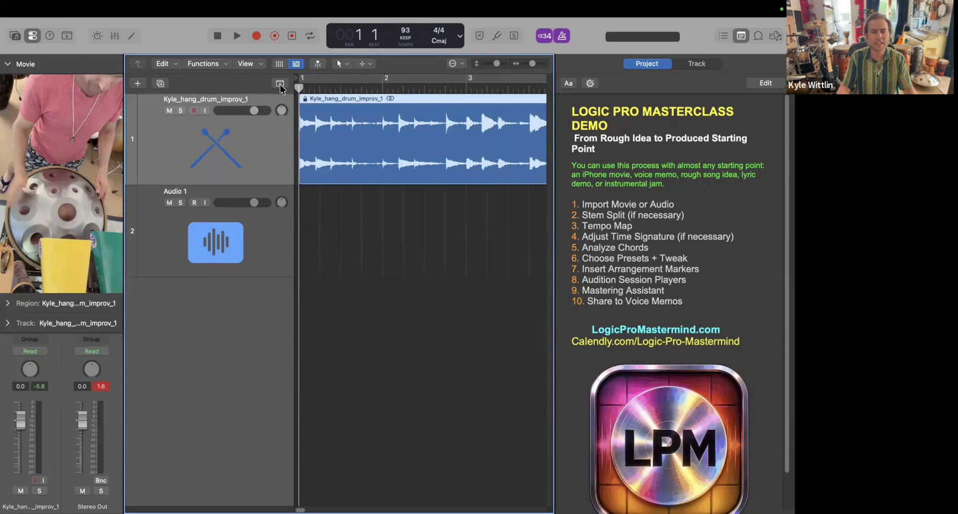
left_click(279, 84)
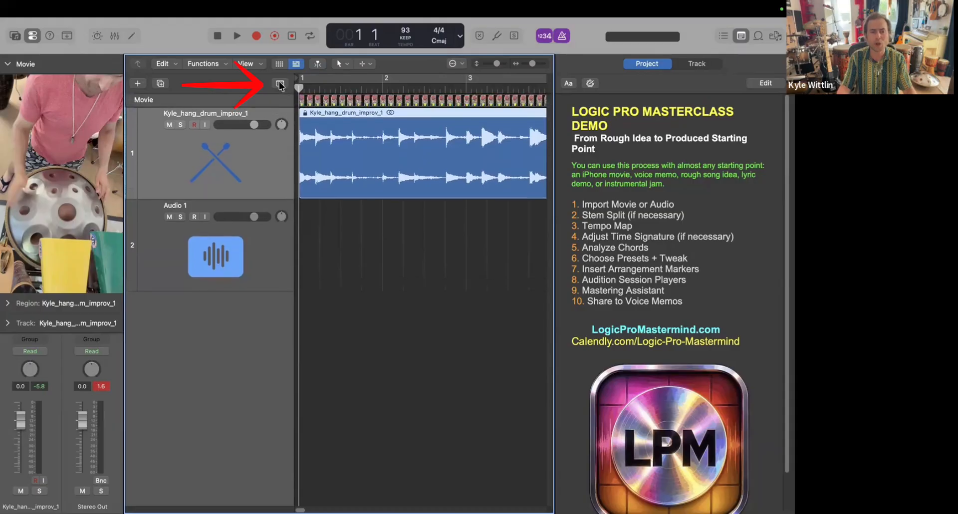
left_click_drag(271, 107, 257, 132)
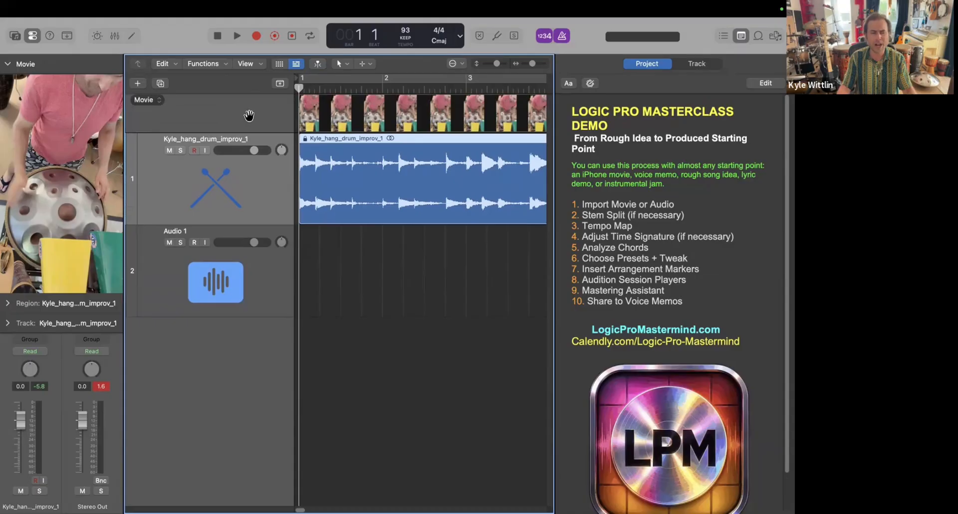
right_click(257, 110)
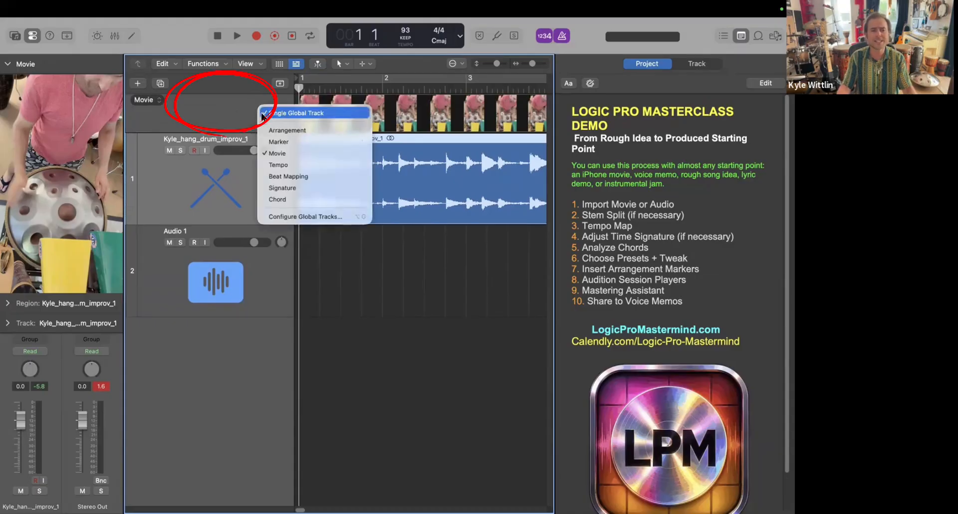
left_click(261, 113)
right_click(250, 116)
left_click(247, 101)
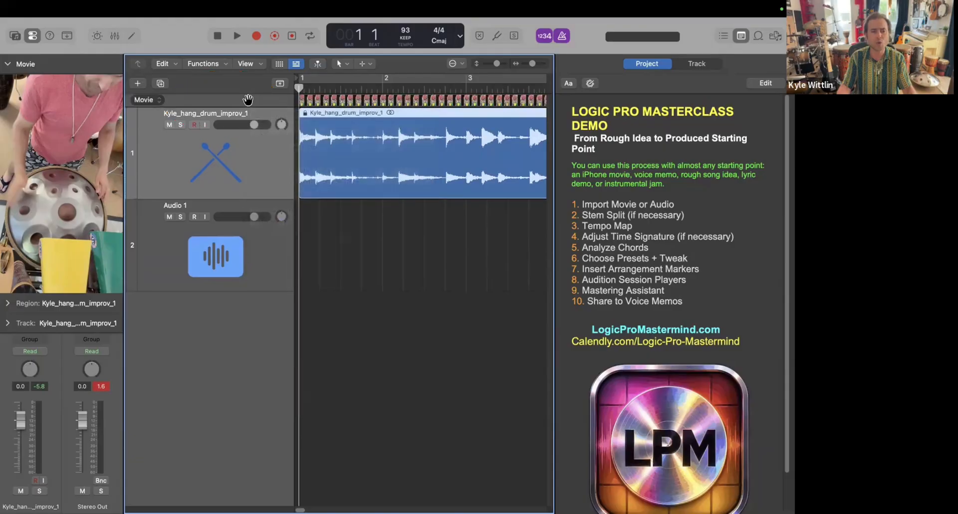
right_click(250, 100)
left_click(272, 157)
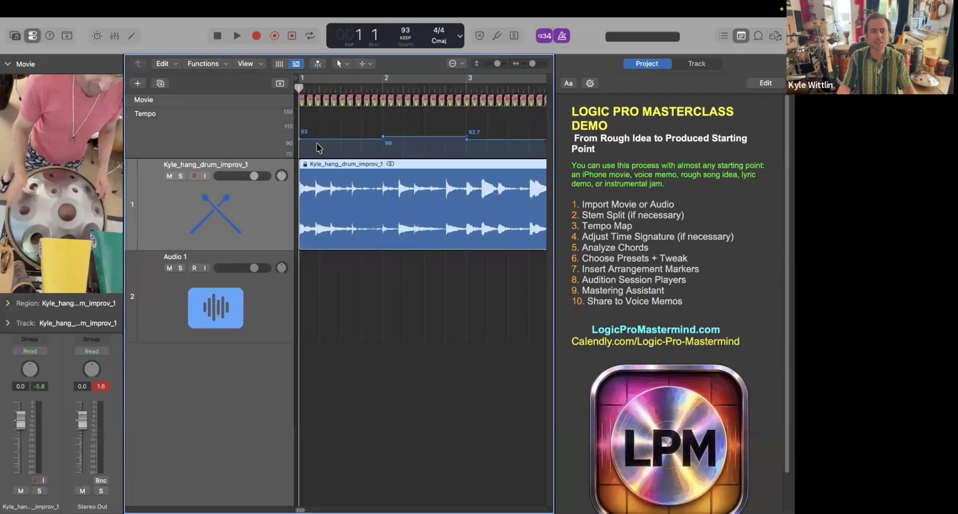
Step: Play the opening bars of the hang drum region to check it against the new tempo map
key("space")
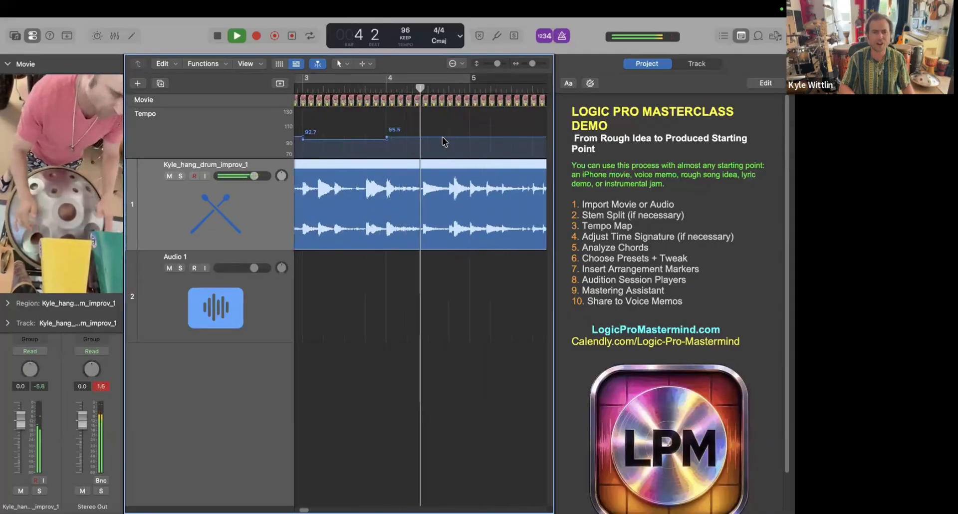
key("super+Left")
key("super+Left")
key("super+Left")
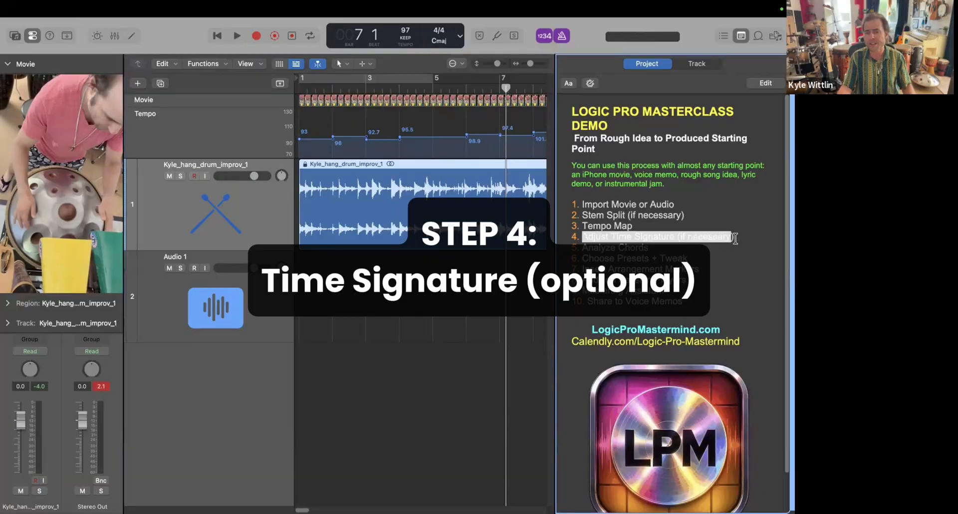
Step: Review the available project time signatures and keep 4/4
left_click(735, 239)
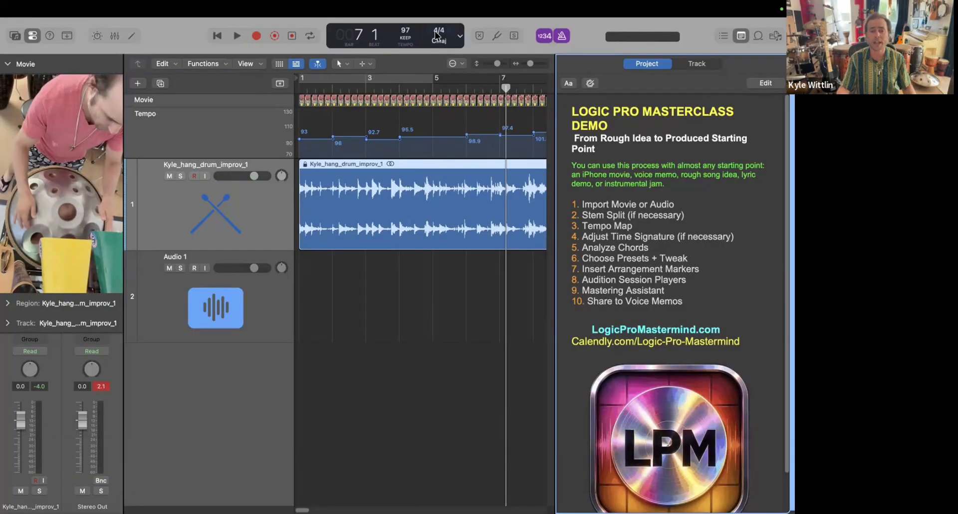
left_click(437, 34)
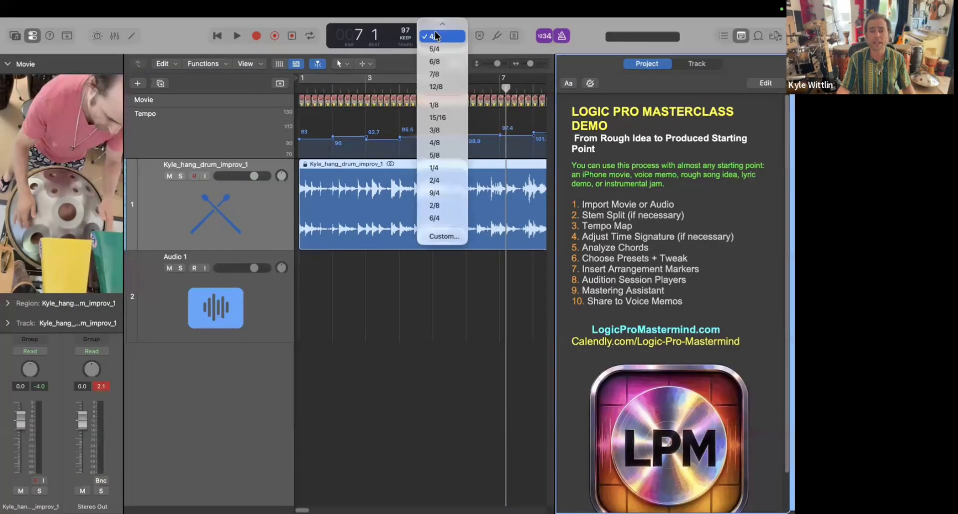
left_click(437, 31)
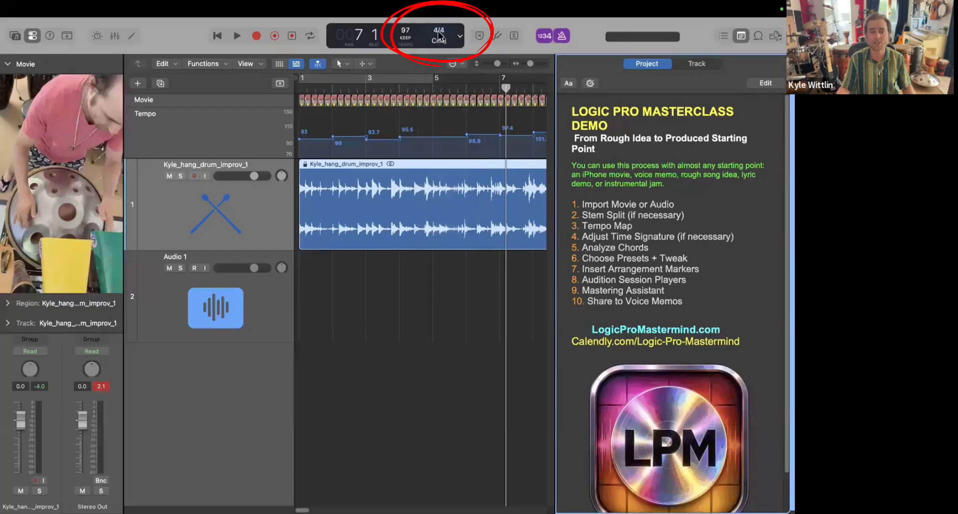
left_click(438, 33)
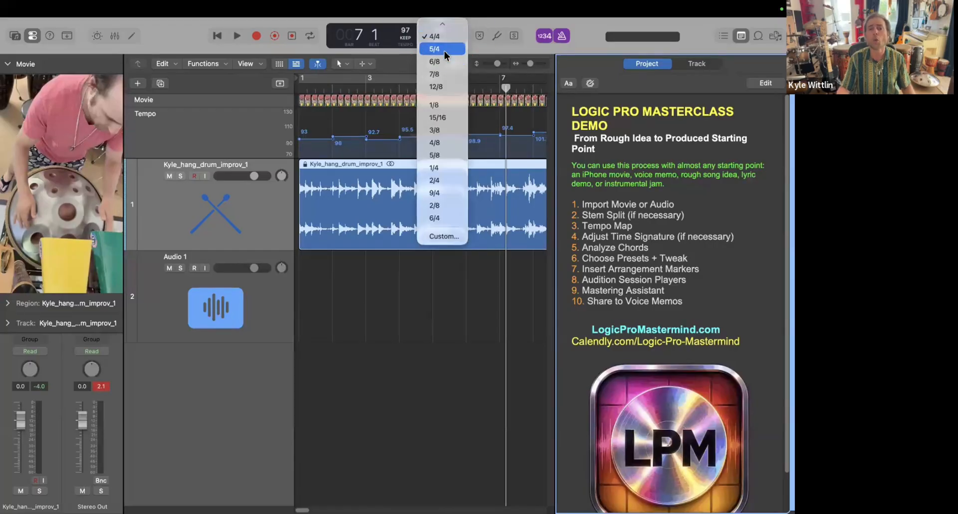
left_click(479, 25)
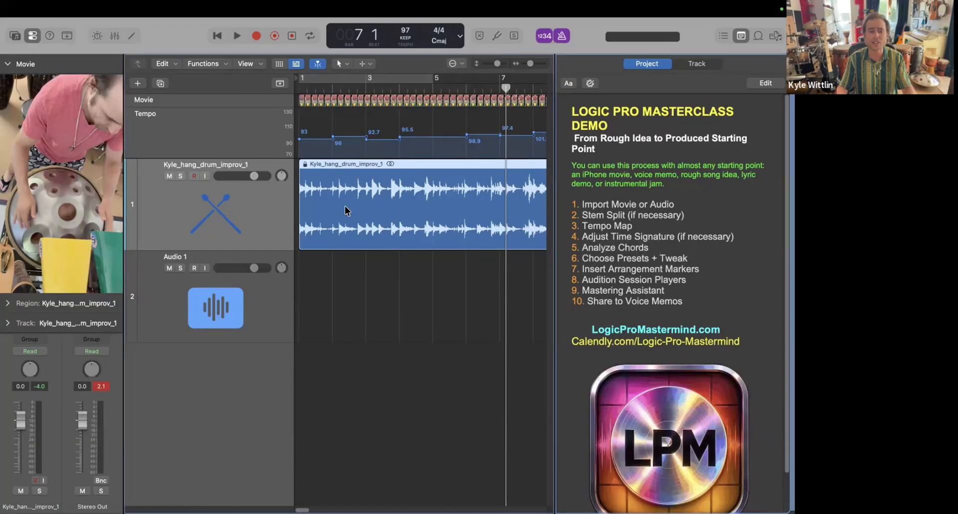
Step: Analyze the hang drum region's chords and apply them to the chord track
left_click(345, 210)
right_click(372, 203)
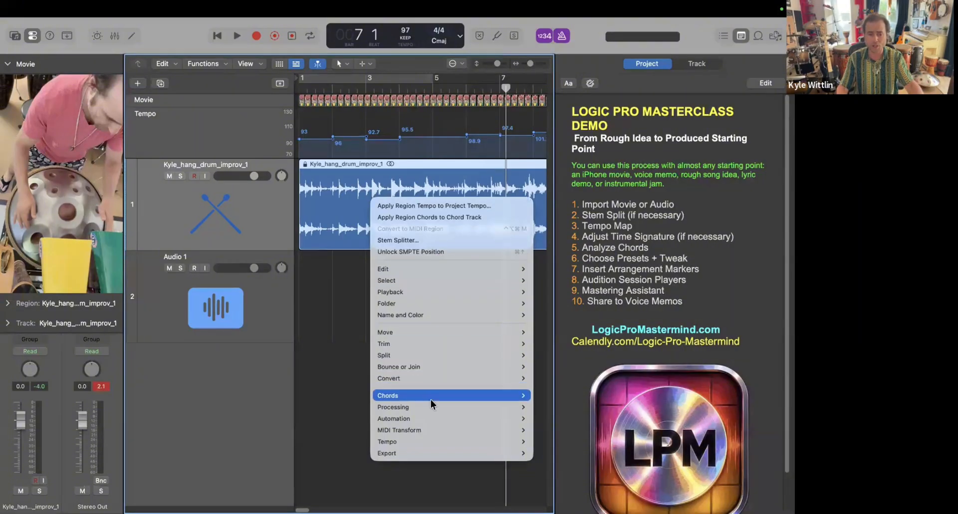
mouse_move(431, 399)
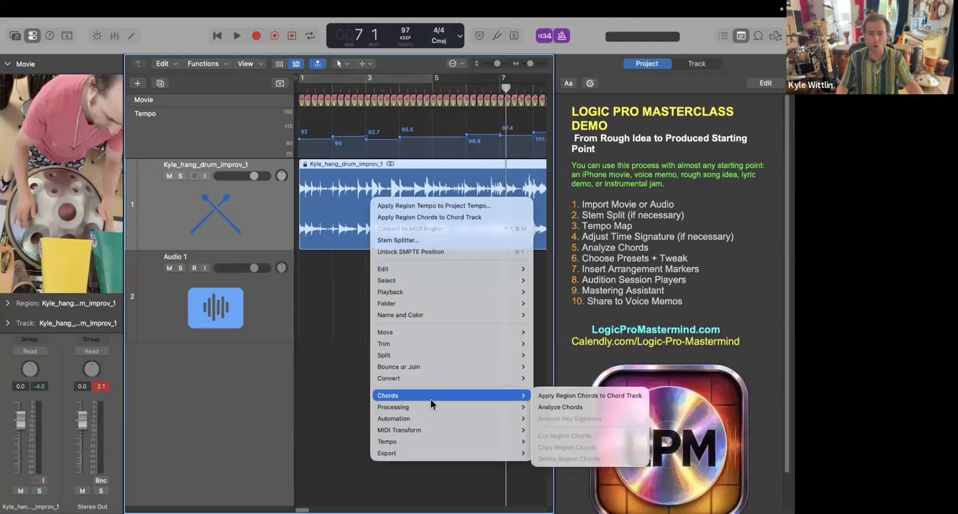
left_click(597, 395)
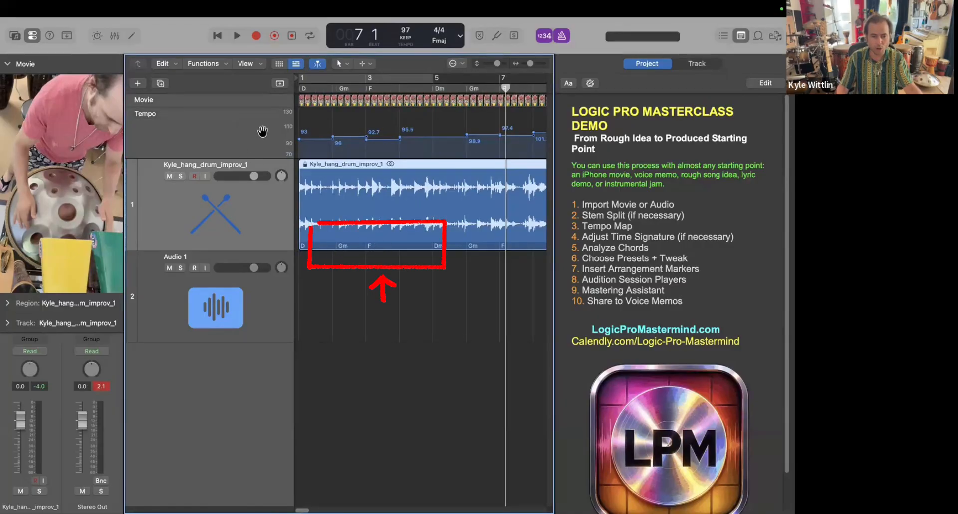
Step: Show an enlarged Chord global track and move the start of the first Gm chord to bar 2
right_click(238, 130)
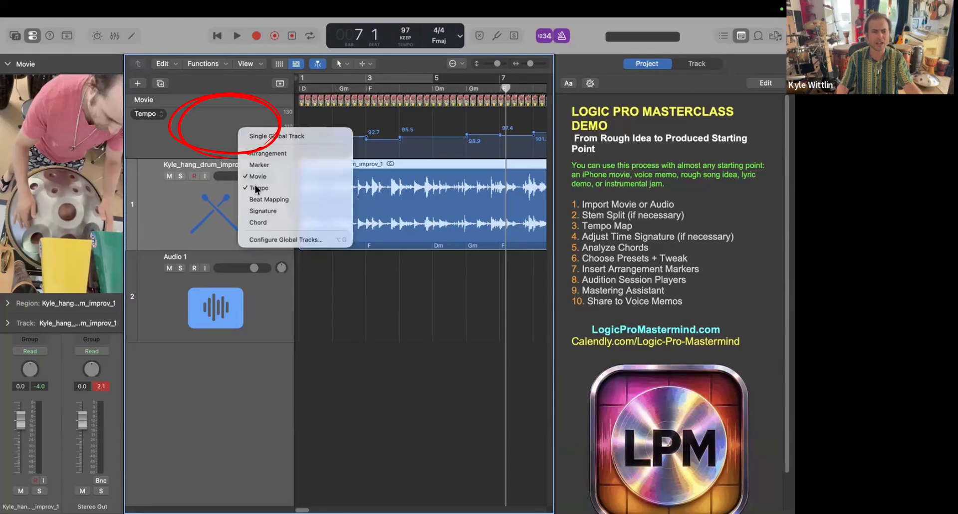
left_click(262, 223)
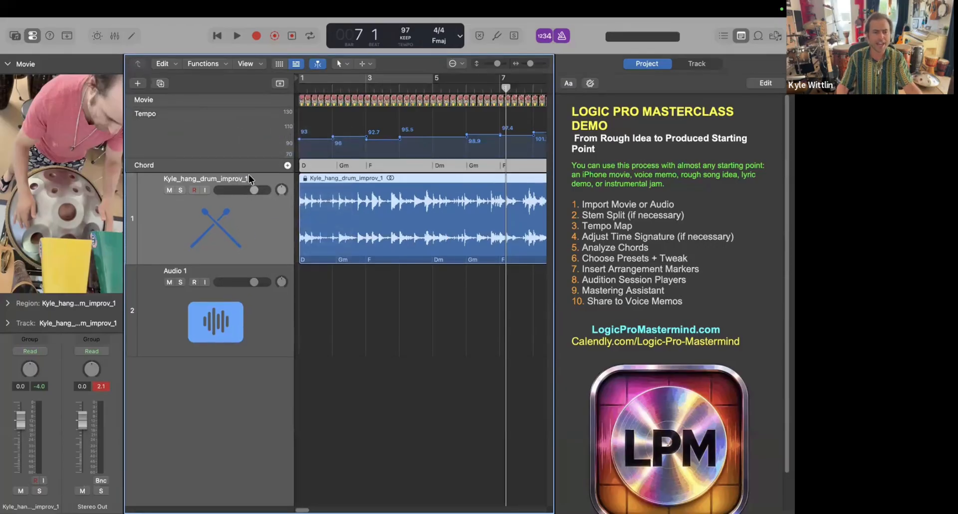
left_click_drag(248, 171, 248, 222)
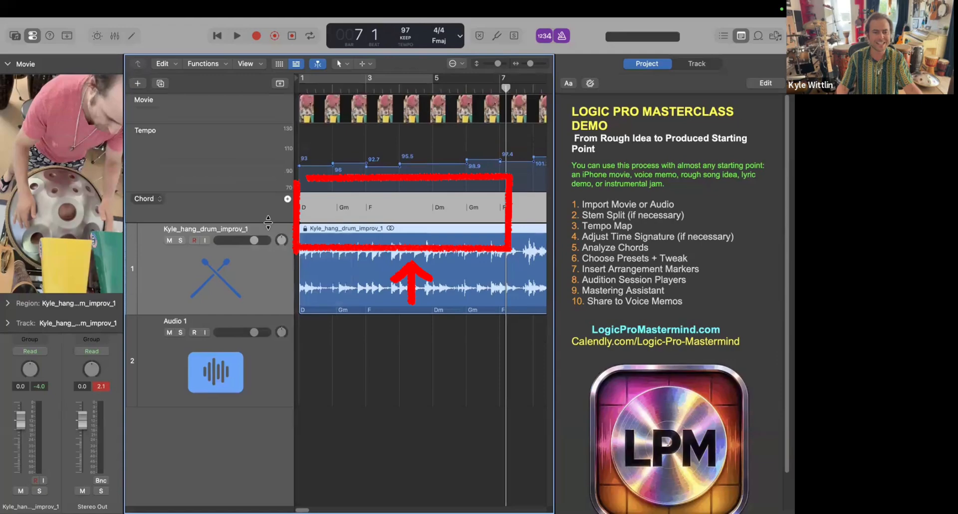
left_click(349, 207)
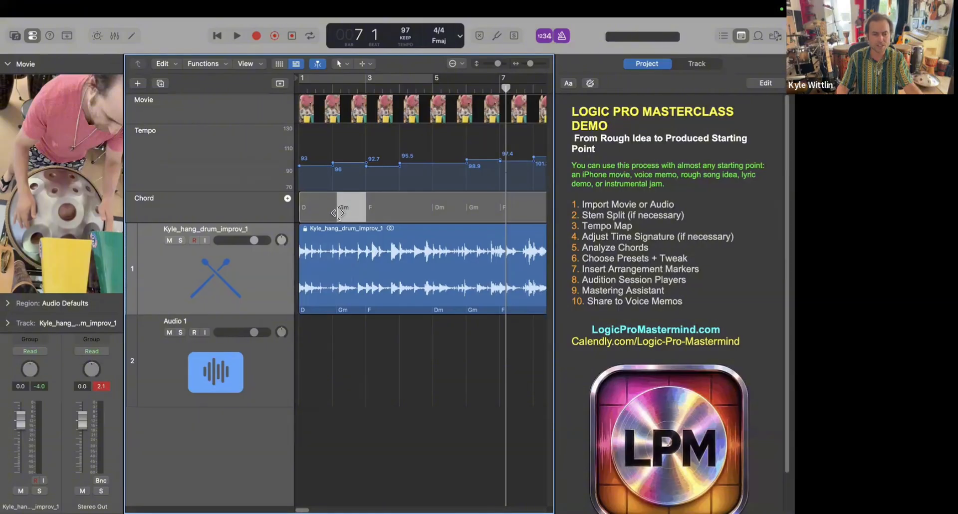
left_click_drag(339, 213, 337, 212)
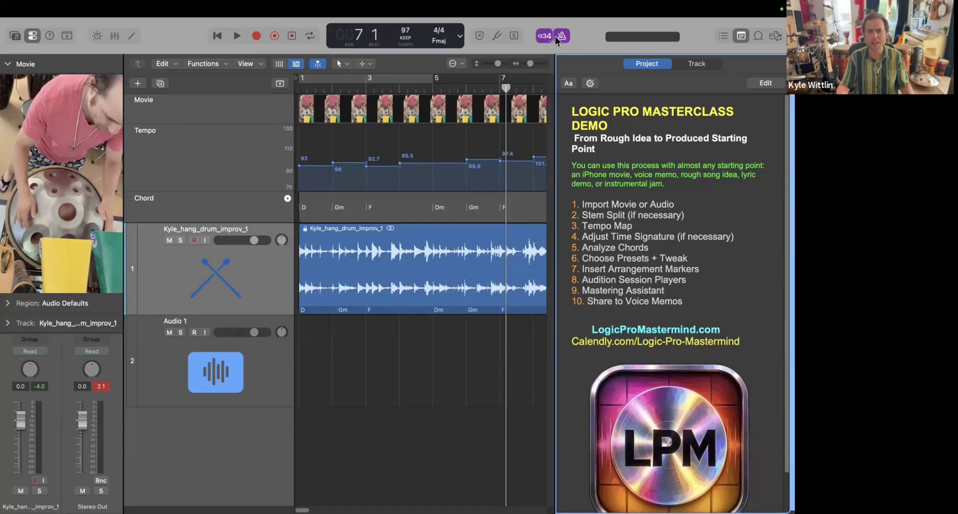
Step: Turn off the metronome click and set the cycle range to the length of the hang drum region
left_click(337, 257)
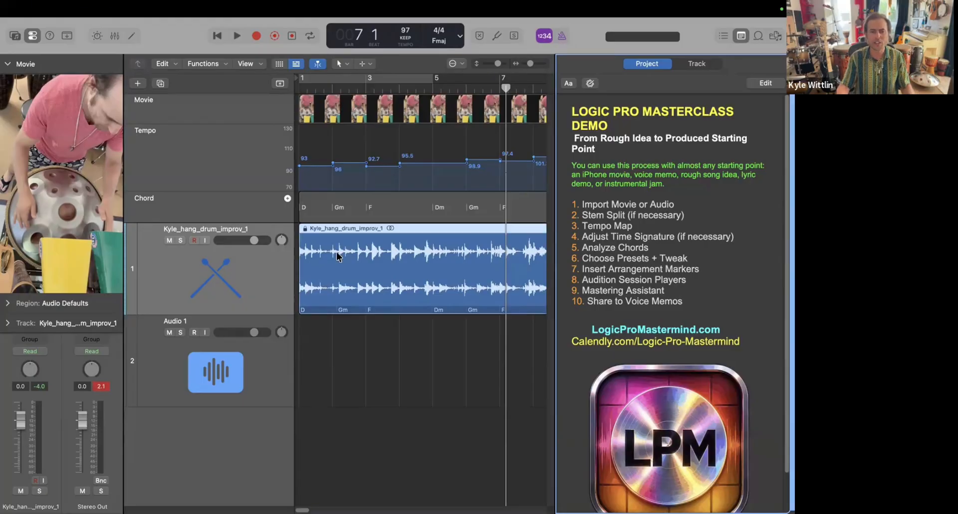
left_click(67, 36)
left_click(686, 69)
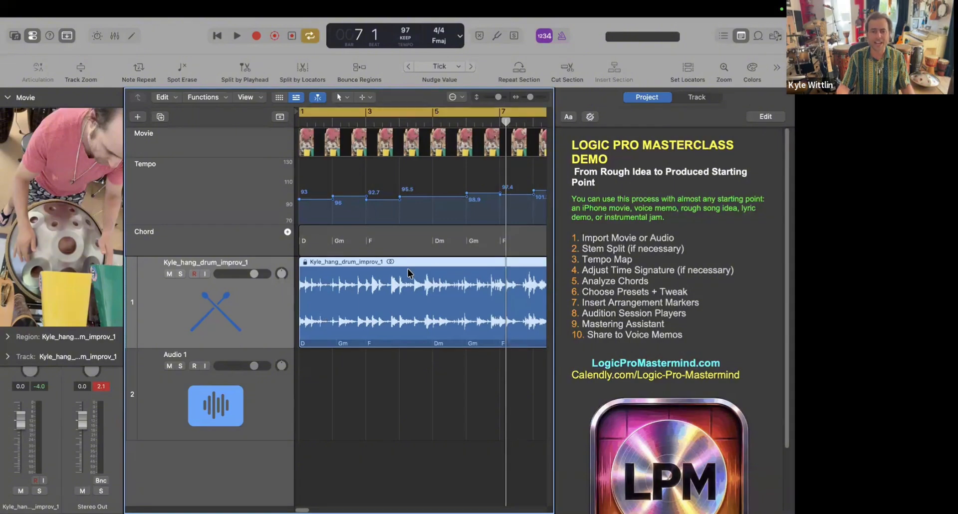
Step: Play the beginning of the hang drum region within the cycle range
key("super+Left")
key("super+Left")
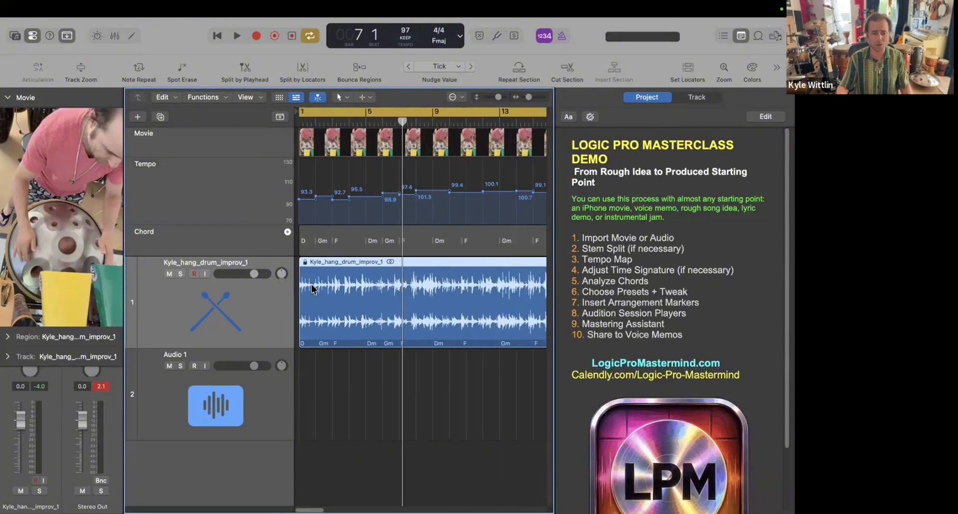
key("space")
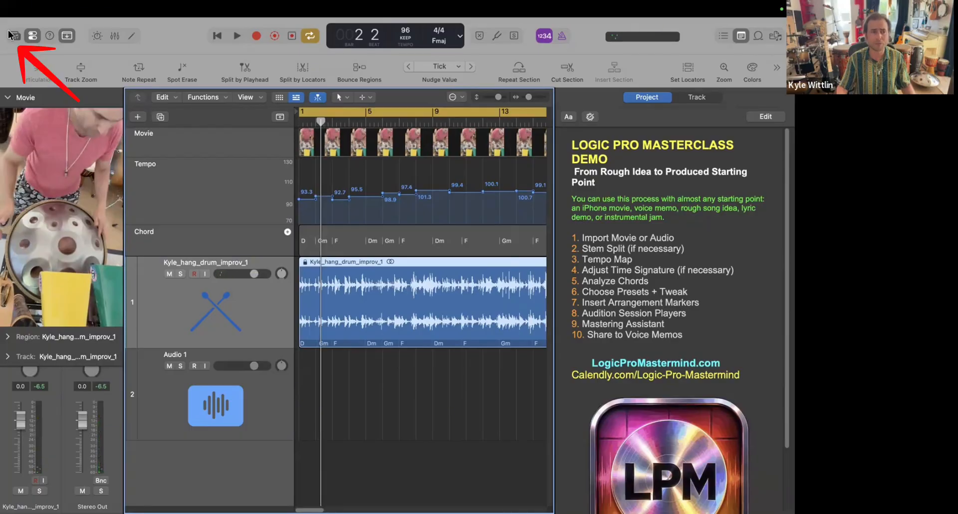
Step: Apply the Natural Overheads preset from the acoustic drum overheads in the sound library to the hang drum track
left_click(14, 35)
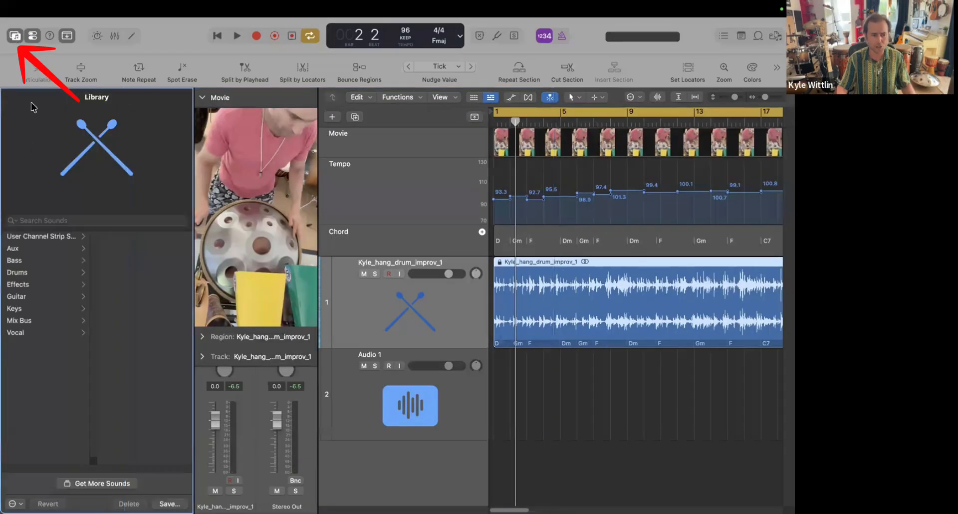
left_click(37, 273)
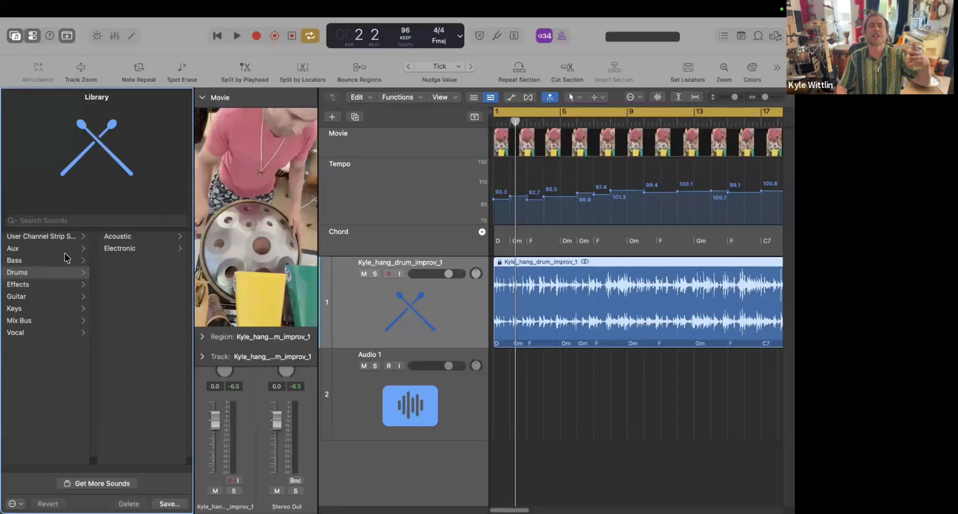
left_click(143, 238)
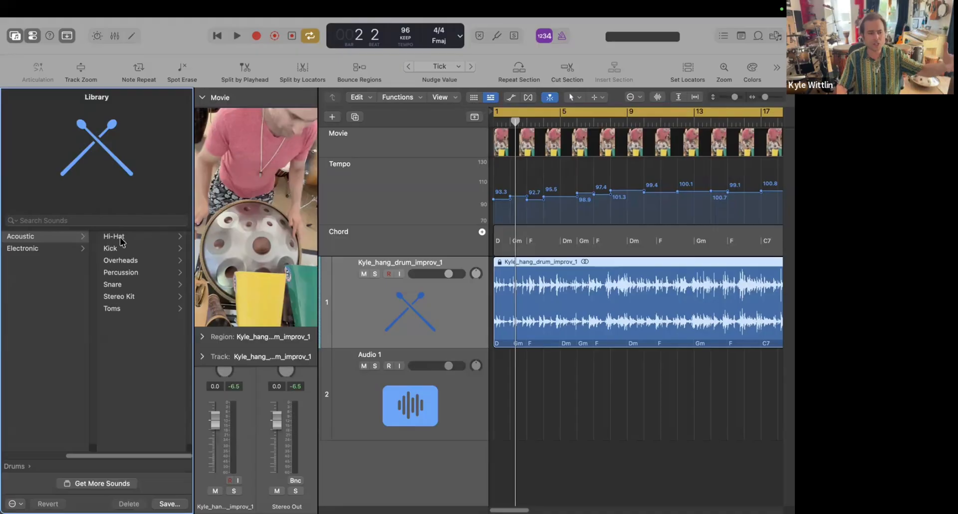
left_click(125, 263)
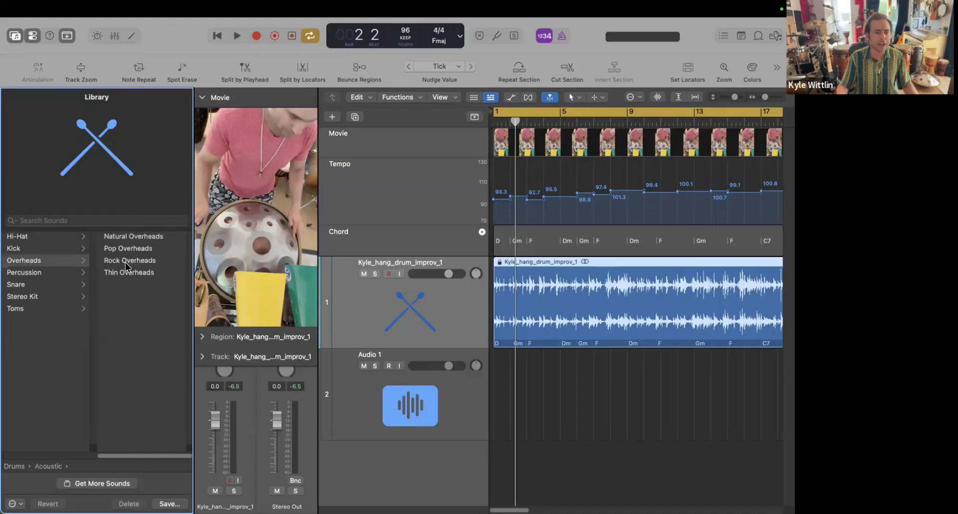
left_click(39, 298)
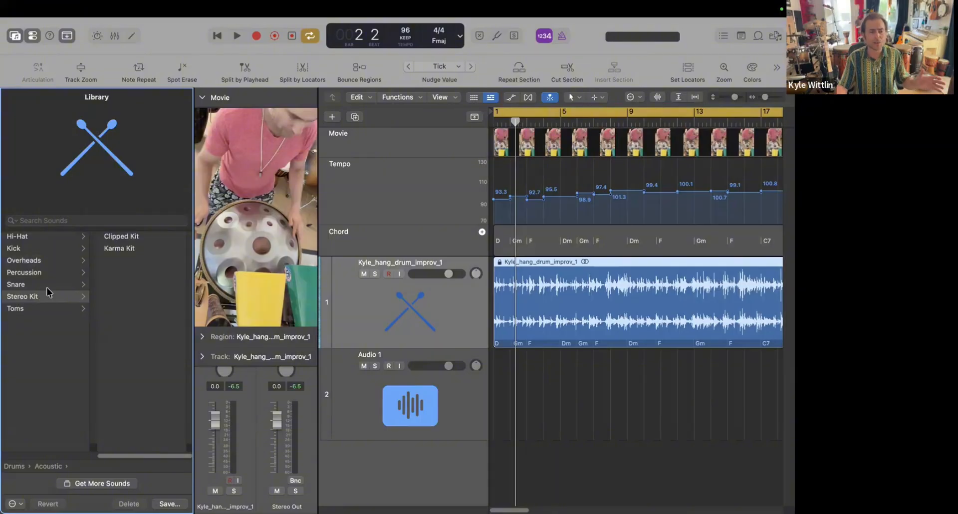
left_click(48, 264)
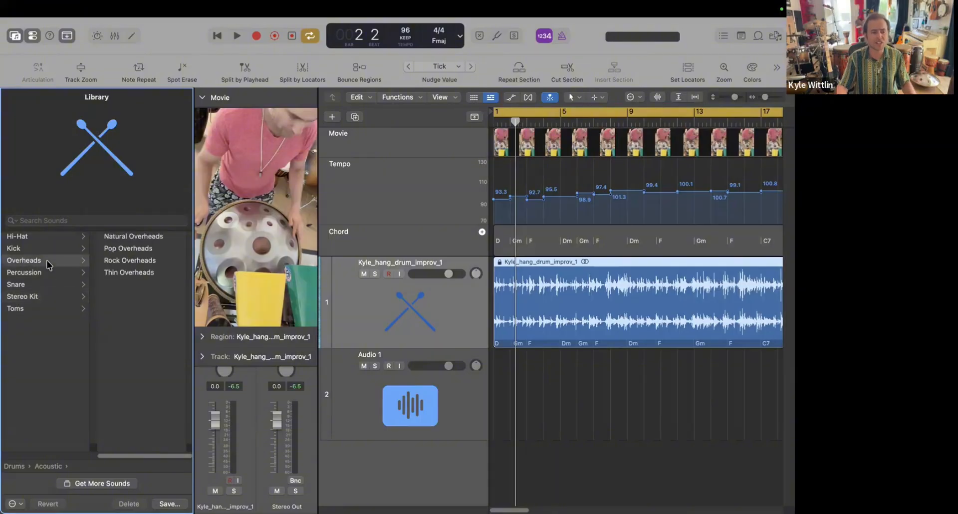
left_click(138, 238)
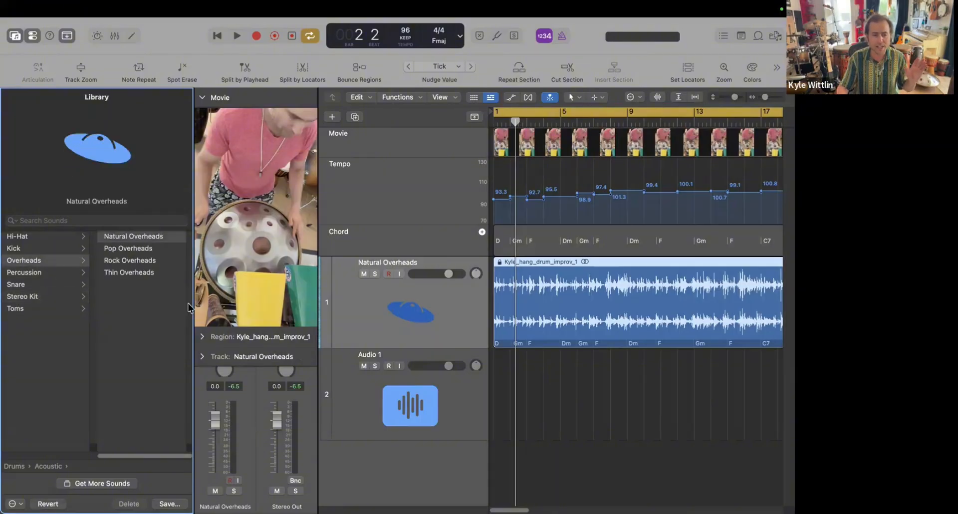
Step: Collapse the movie preview in the inspector and examine the Channel EQ and Compressor settings of the Natural Overheads preset
left_click(202, 99)
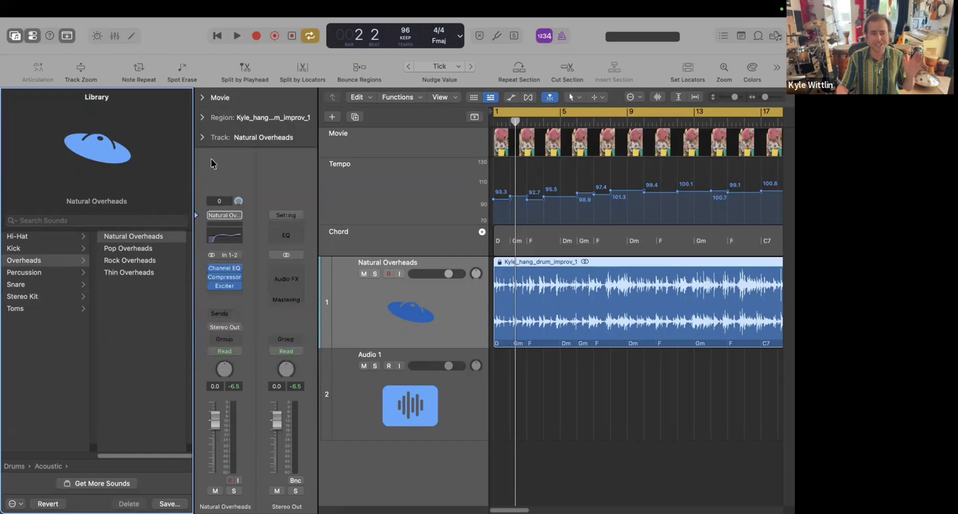
left_click(225, 269)
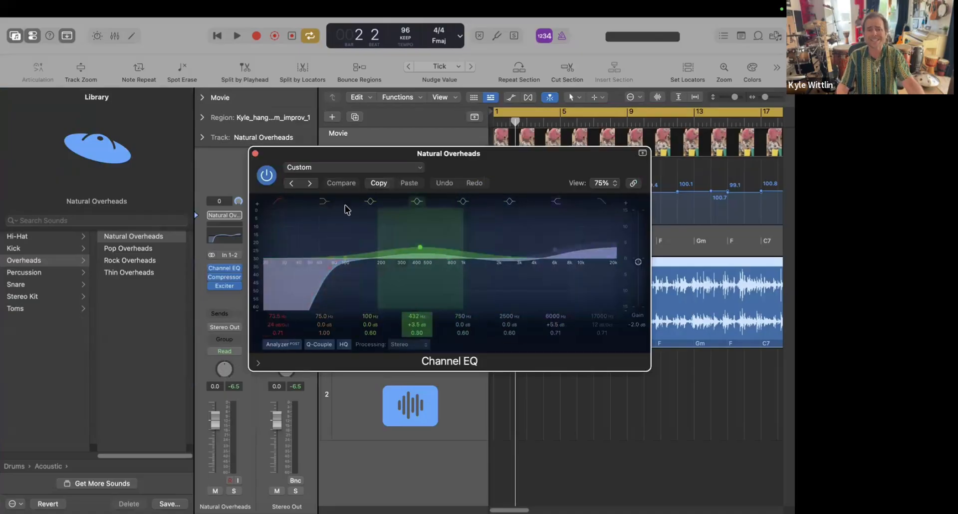
left_click(227, 279)
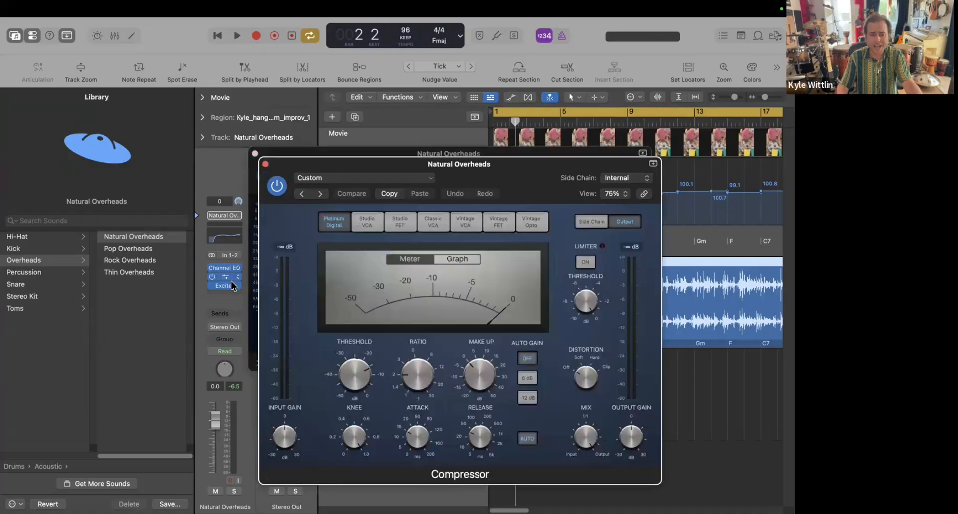
left_click(266, 164)
left_click(255, 154)
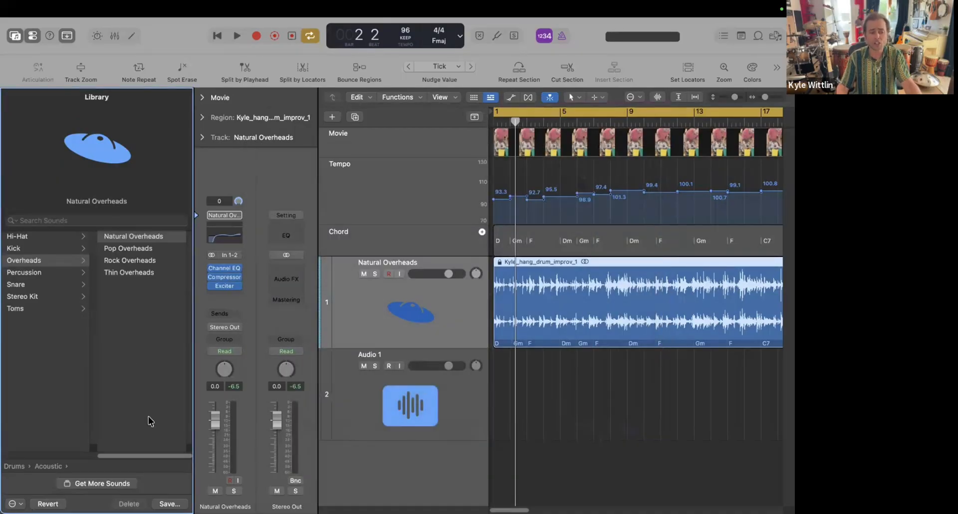
Step: Browse the sound library's top-level categories, including the vocal presets, and return to the acoustic drum overheads
left_click_drag(129, 458, 24, 449)
left_click(14, 39)
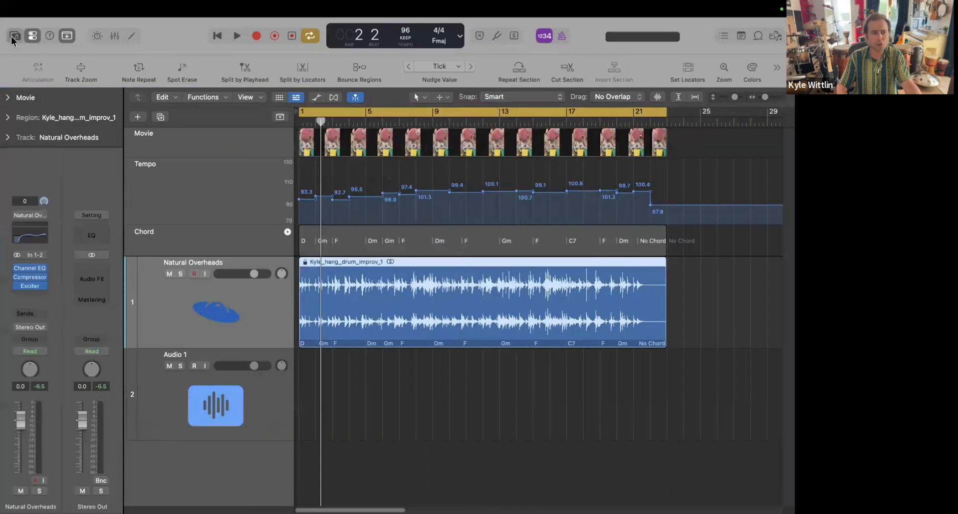
left_click(14, 39)
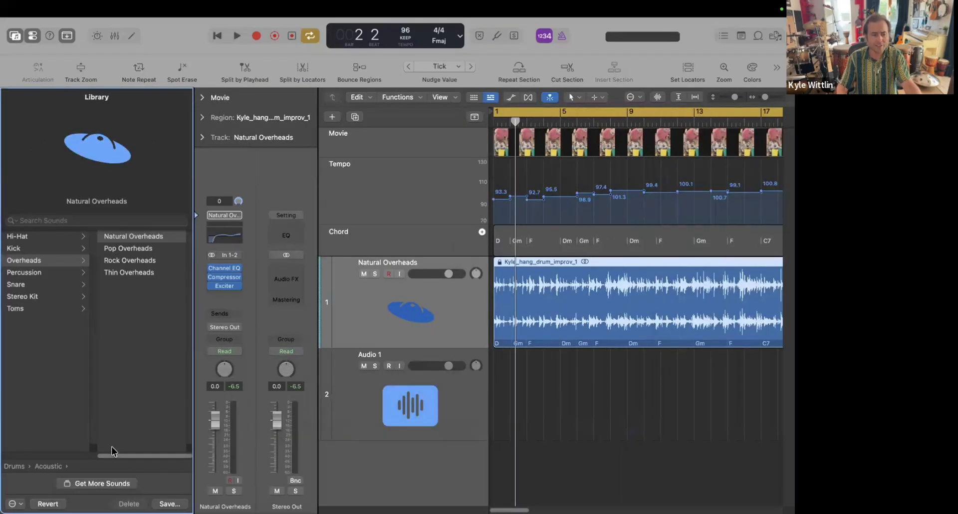
left_click_drag(108, 458, 10, 457)
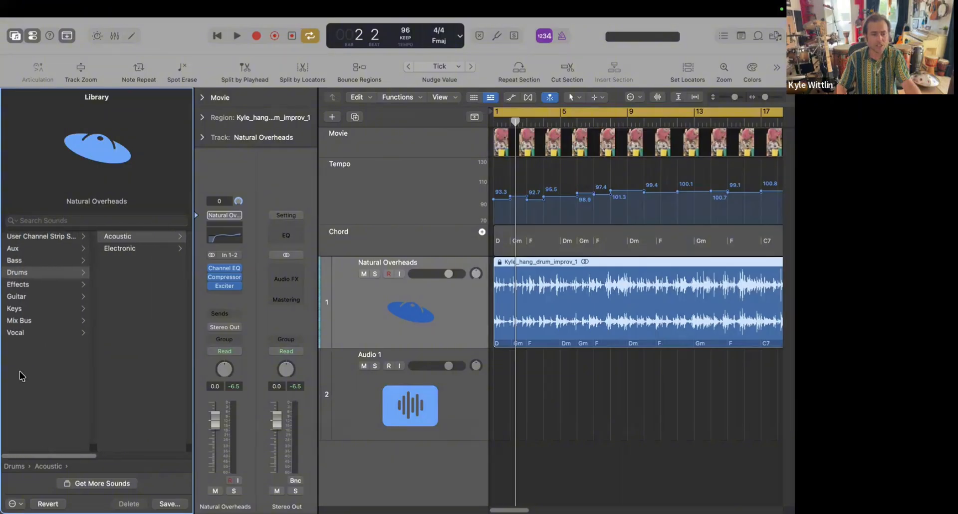
left_click(23, 333)
left_click_drag(190, 286, 184, 358)
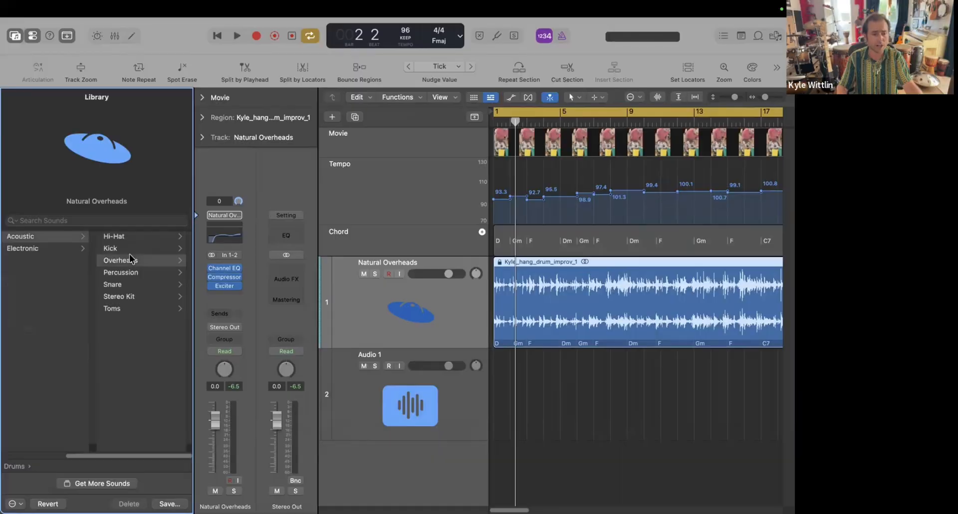
left_click(130, 257)
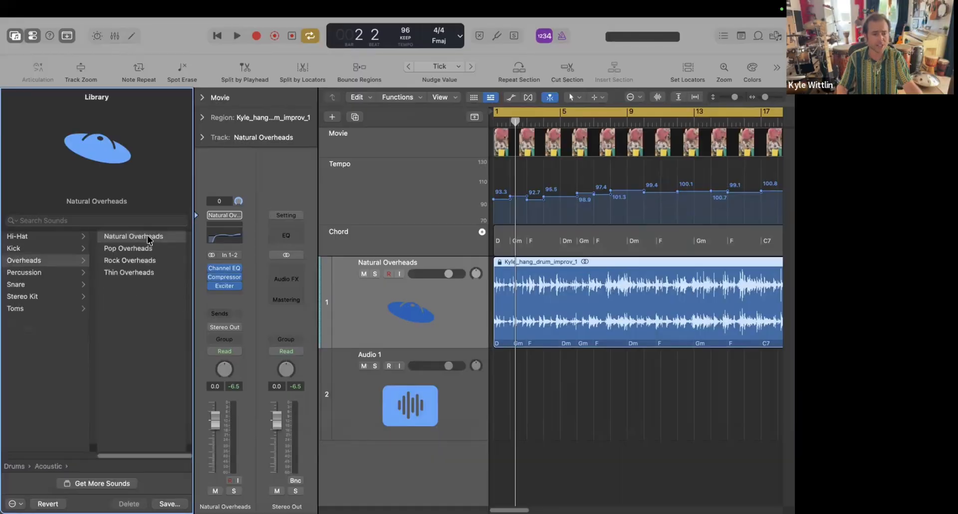
Step: Play the hang drum track and lower the Compressor's threshold and raise its make-up gain while listening
key("space")
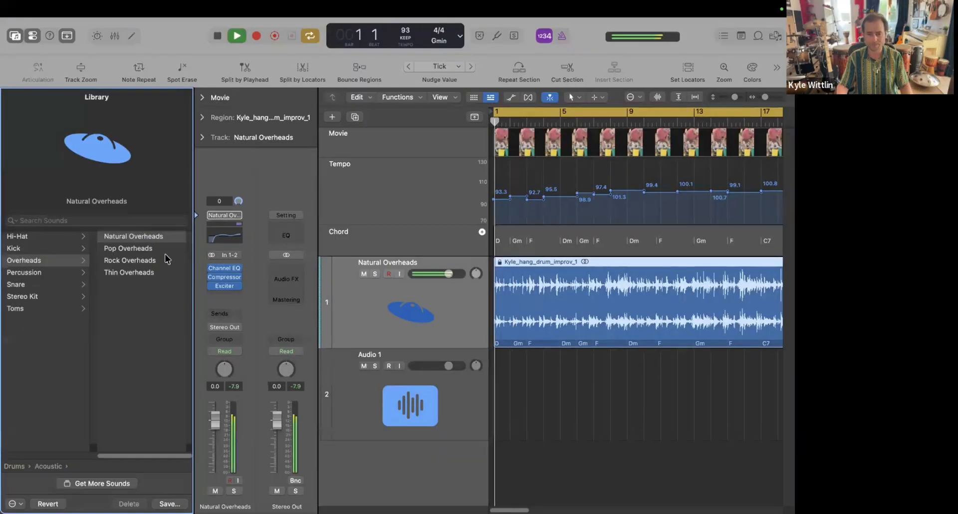
left_click(355, 305)
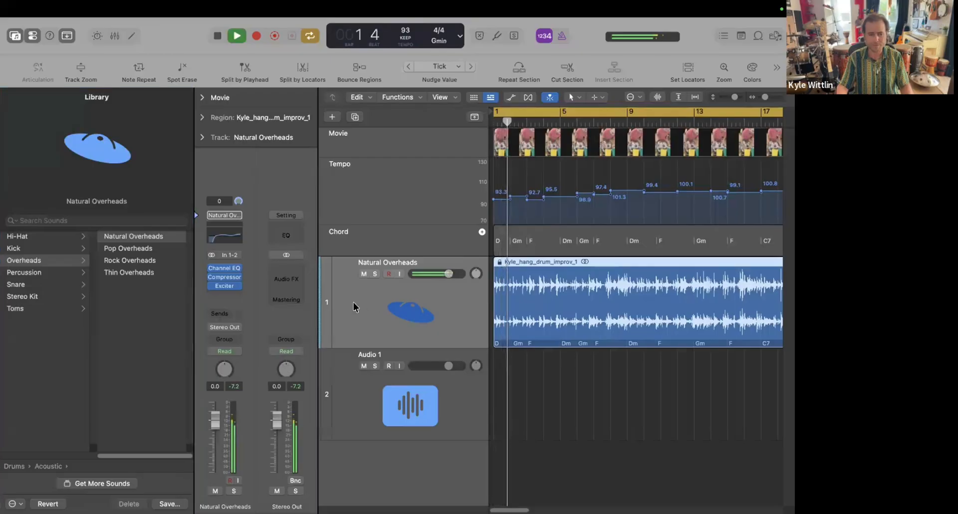
left_click(224, 277)
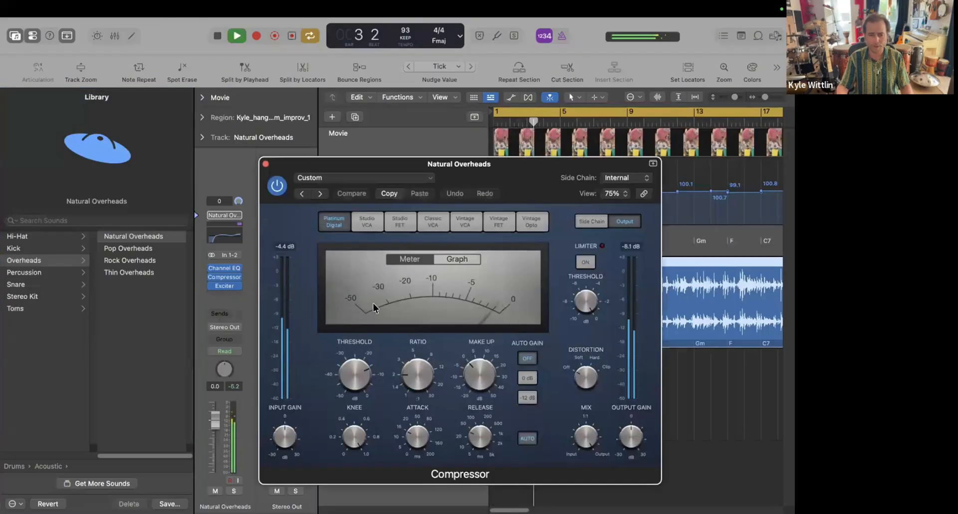
left_click_drag(362, 358, 362, 403)
left_click_drag(473, 380, 477, 372)
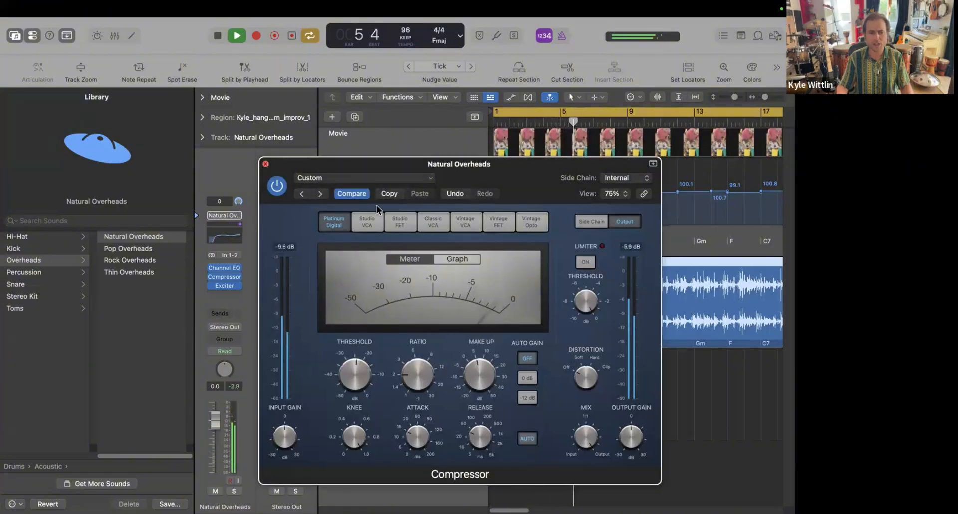
left_click(265, 164)
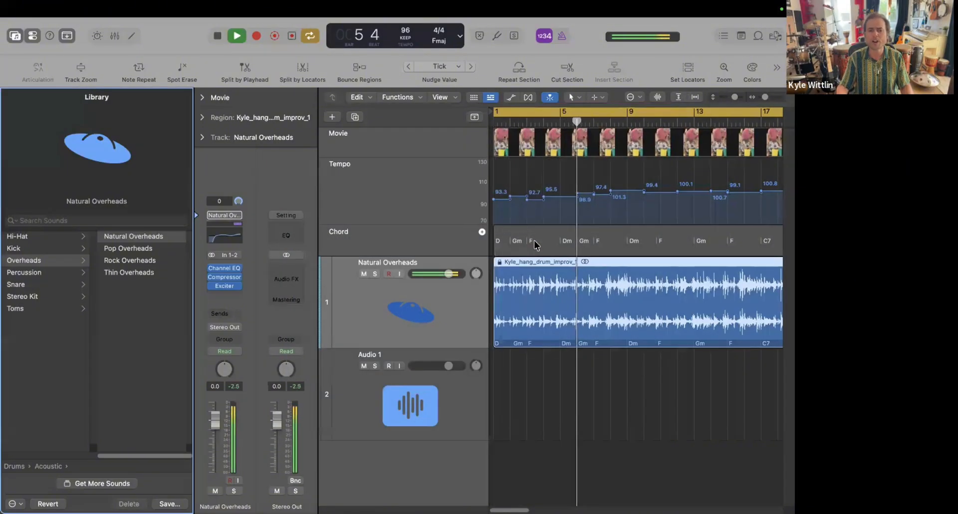
Step: Show the project notes and the global tracks, and add an enlarged Arrangement track above the Movie track
left_click(741, 35)
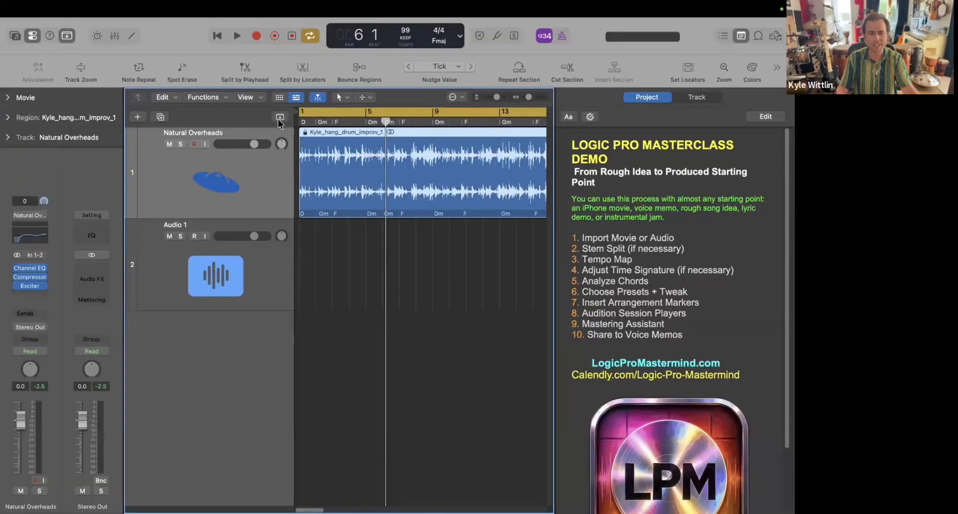
left_click(280, 117)
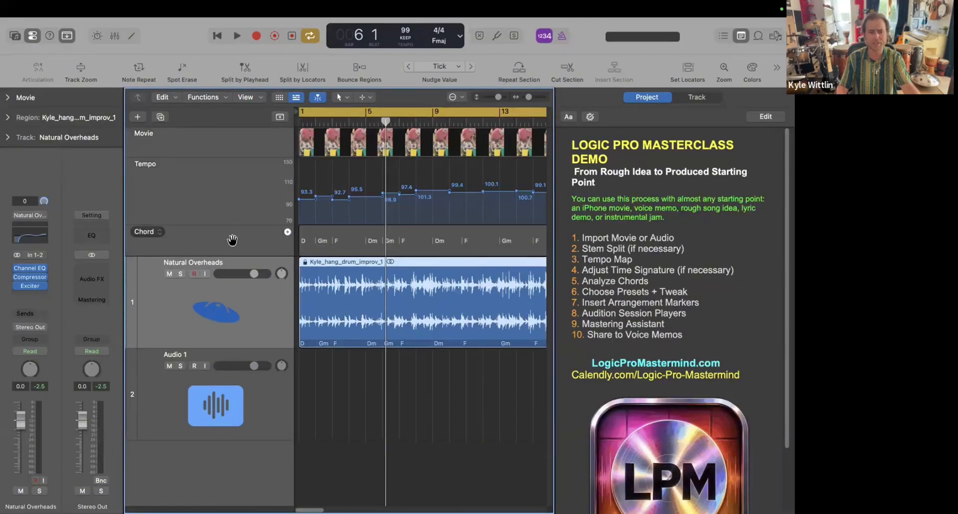
right_click(231, 191)
left_click(242, 210)
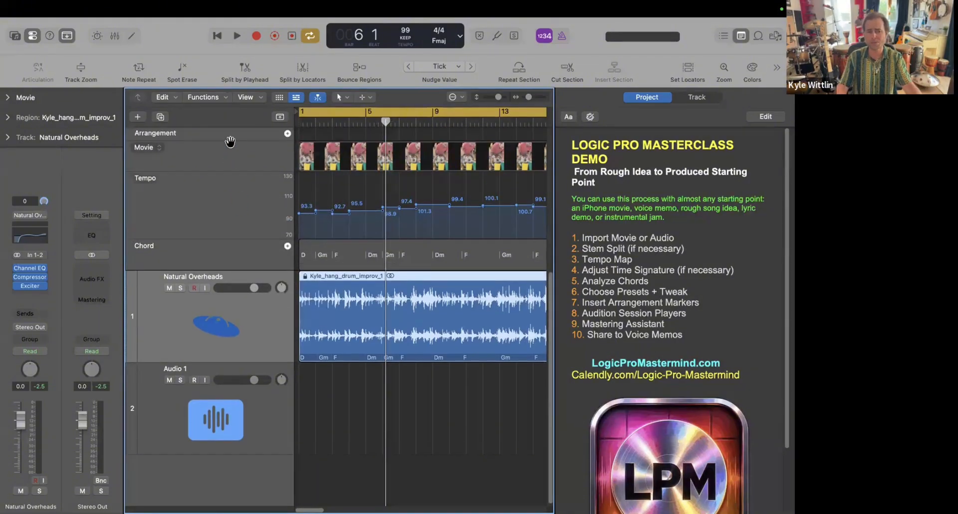
left_click_drag(230, 140, 234, 164)
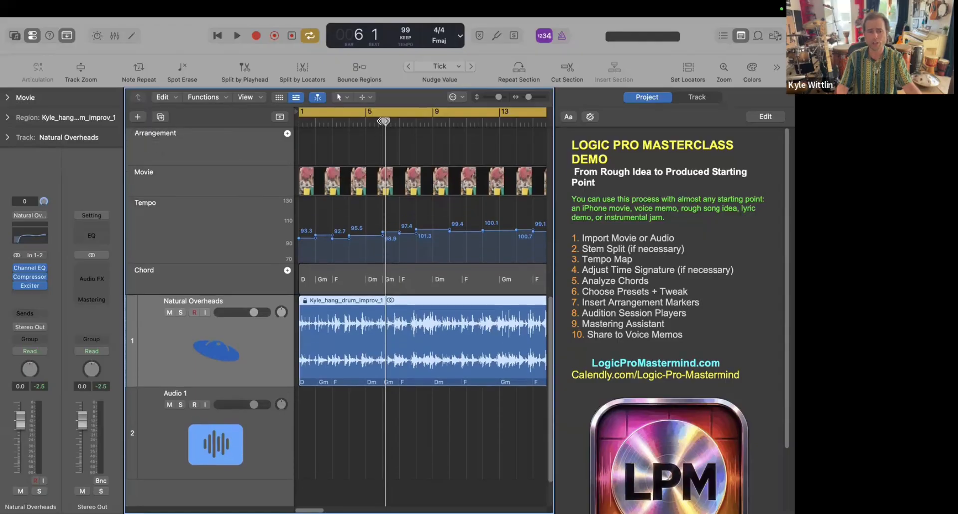
Step: Add an Intro arrangement marker at bar 1 and shorten it to end at bar 5
key("Return")
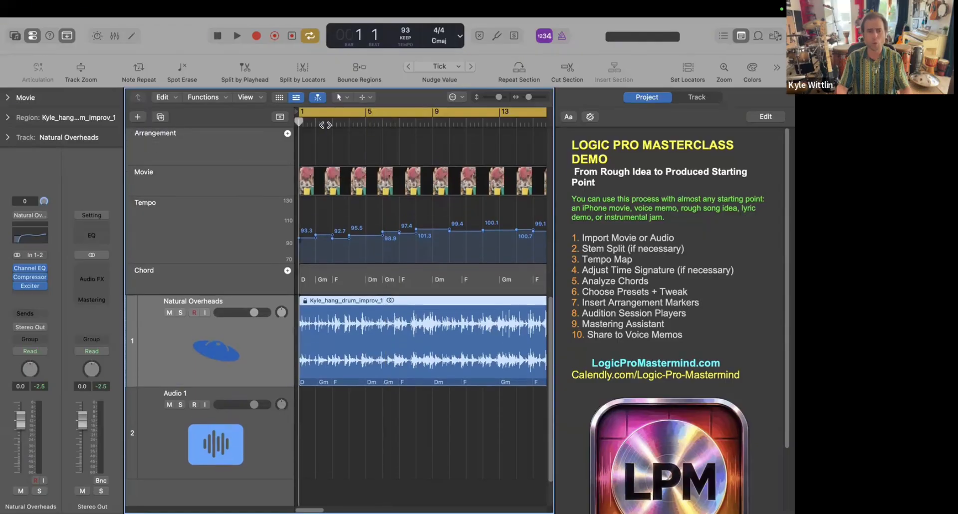
left_click(287, 134)
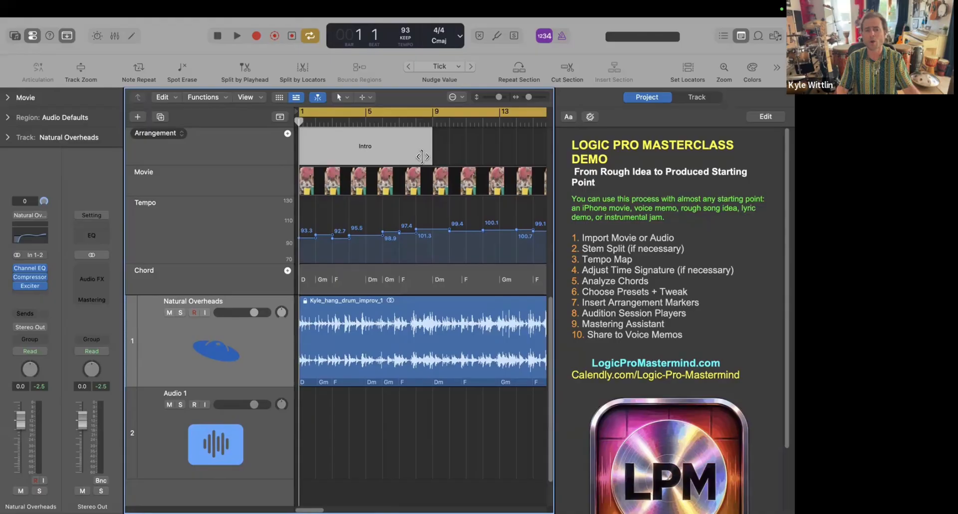
left_click_drag(423, 157, 366, 155)
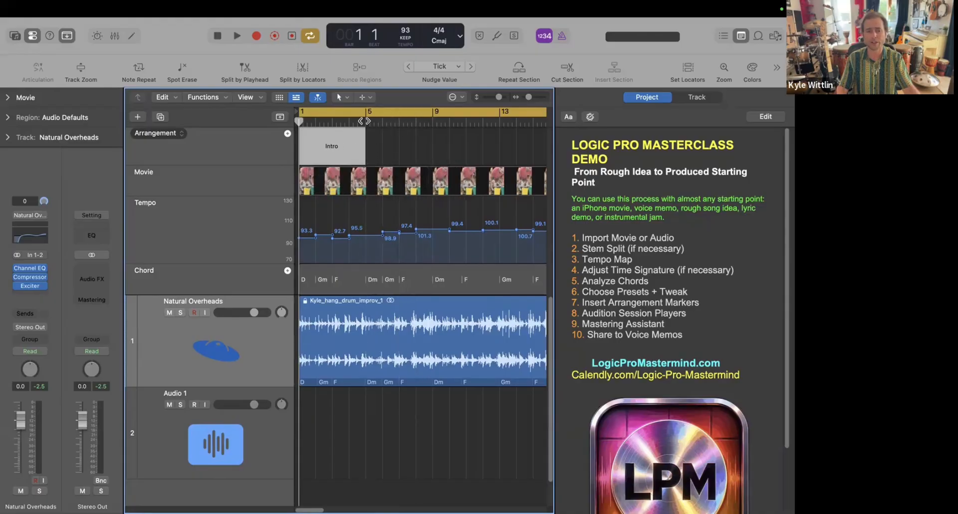
Step: Add a Verse arrangement marker at bar 5 and shorten it to end at bar 9
left_click(364, 121)
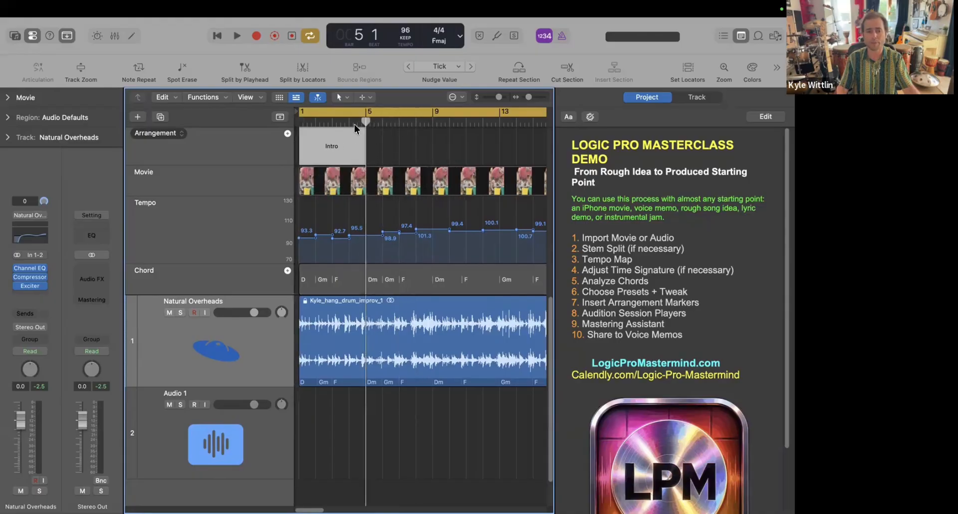
left_click(287, 134)
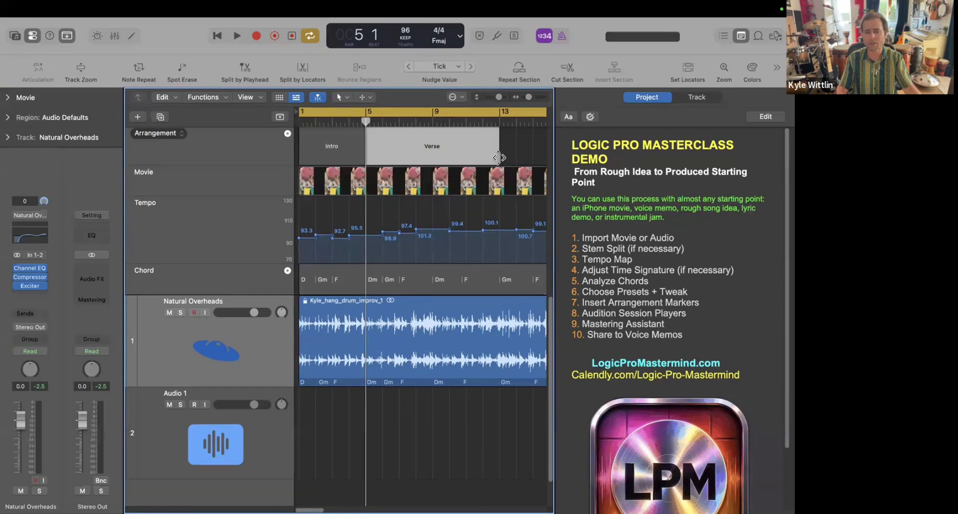
left_click_drag(498, 158, 432, 157)
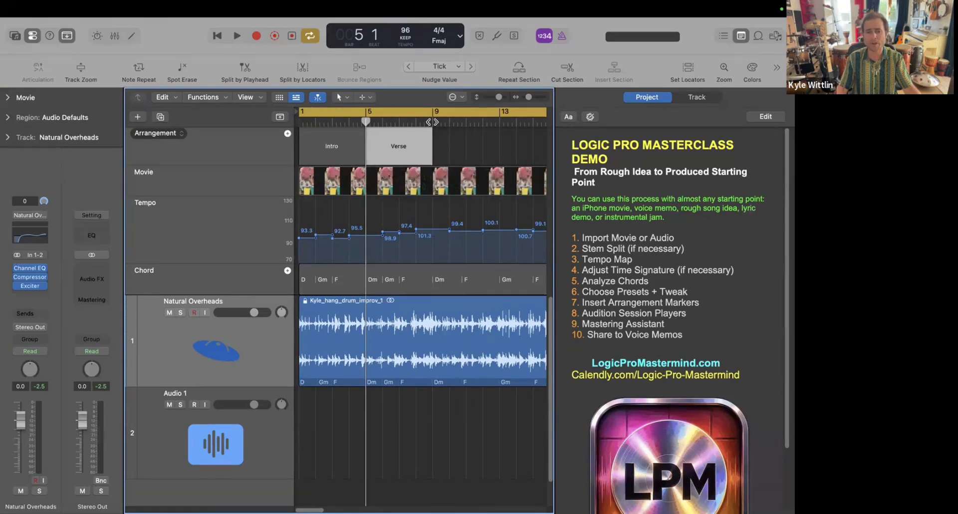
Step: Add a Chorus arrangement marker at bar 9 and view the name options of the Verse marker without changing it
left_click(431, 122)
left_click(288, 133)
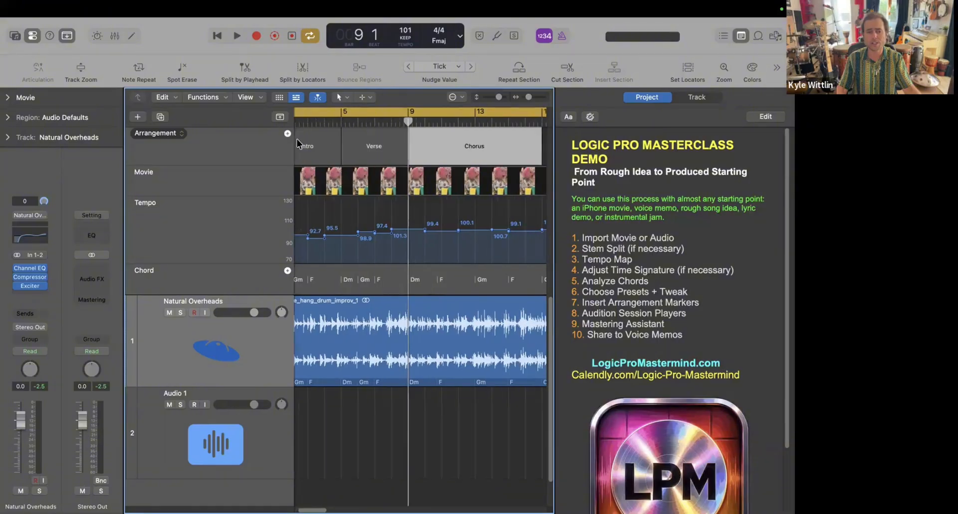
left_click(377, 147)
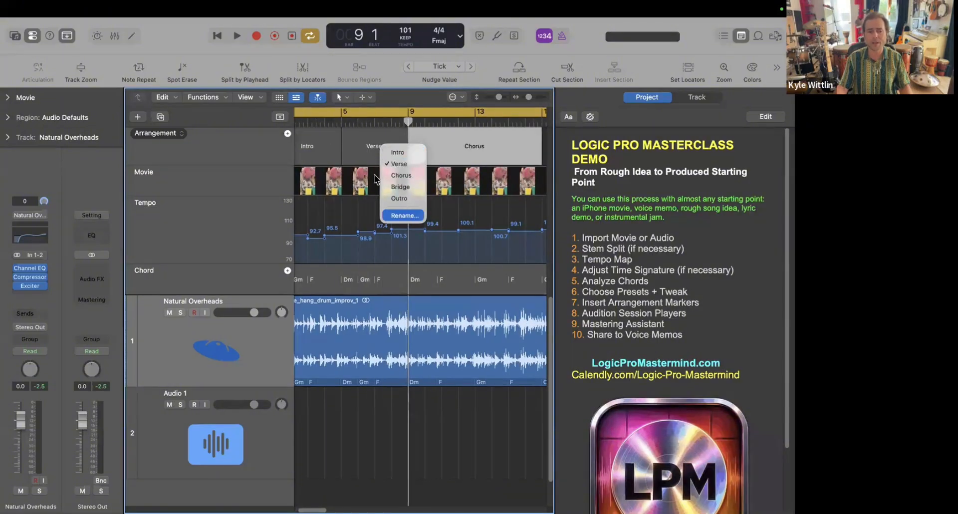
left_click(374, 451)
Step: Color the arrangement markers: Intro turquoise, Verse yellow and Chorus magenta, and close the color palette
left_click(334, 137)
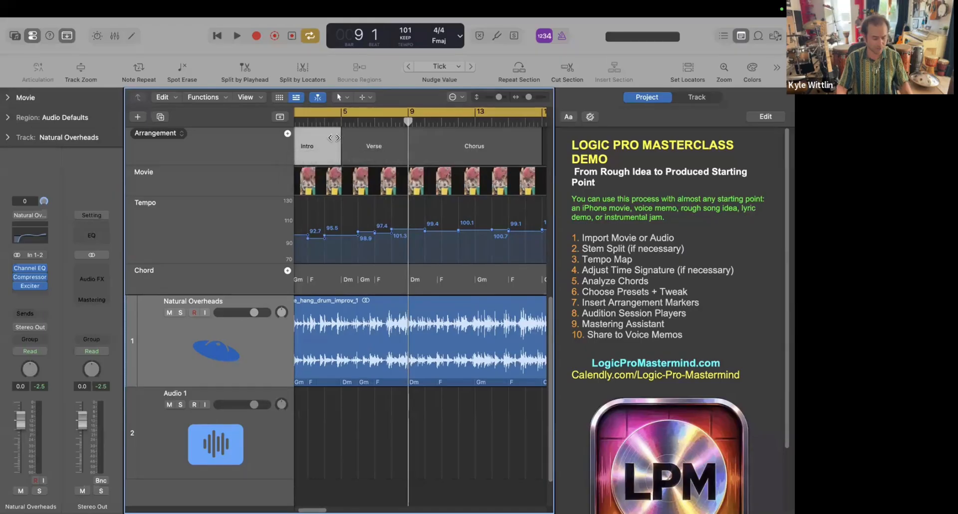
key("alt+c")
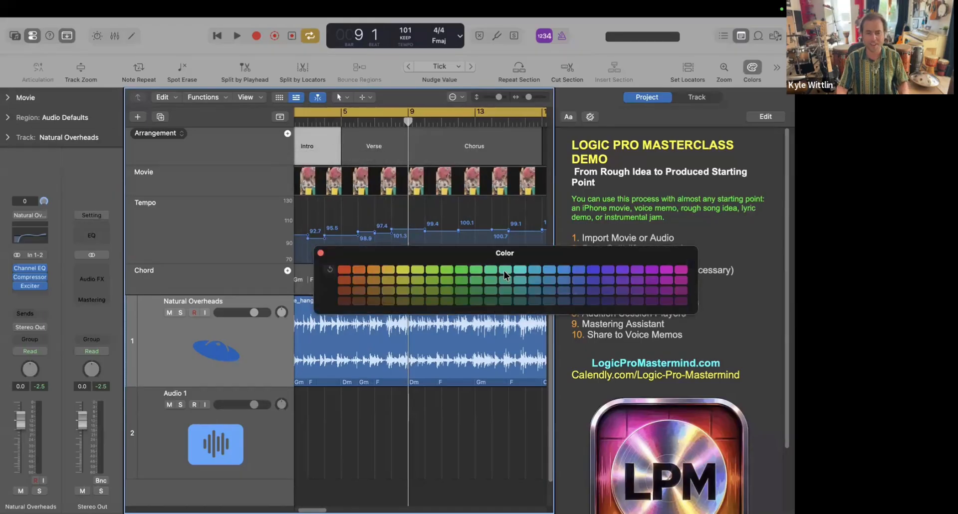
left_click(519, 269)
left_click(390, 140)
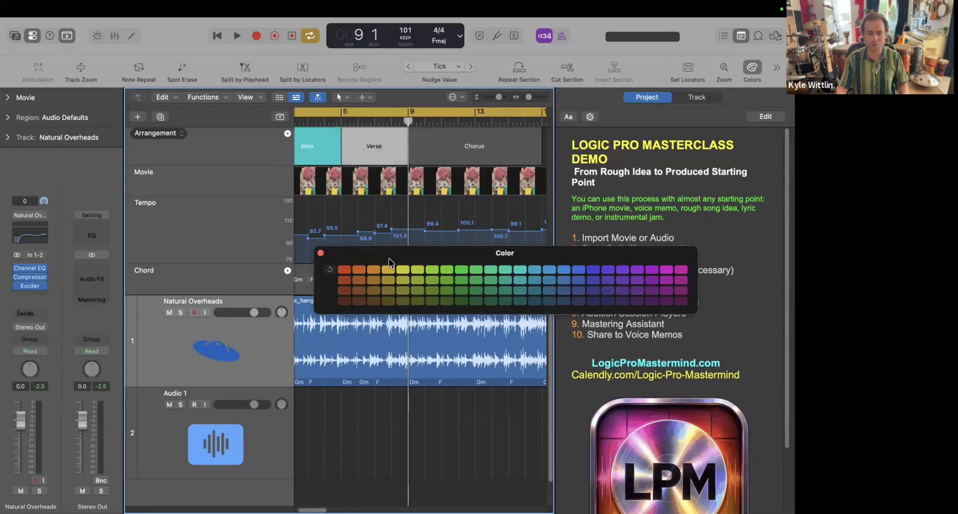
left_click(403, 269)
left_click(428, 143)
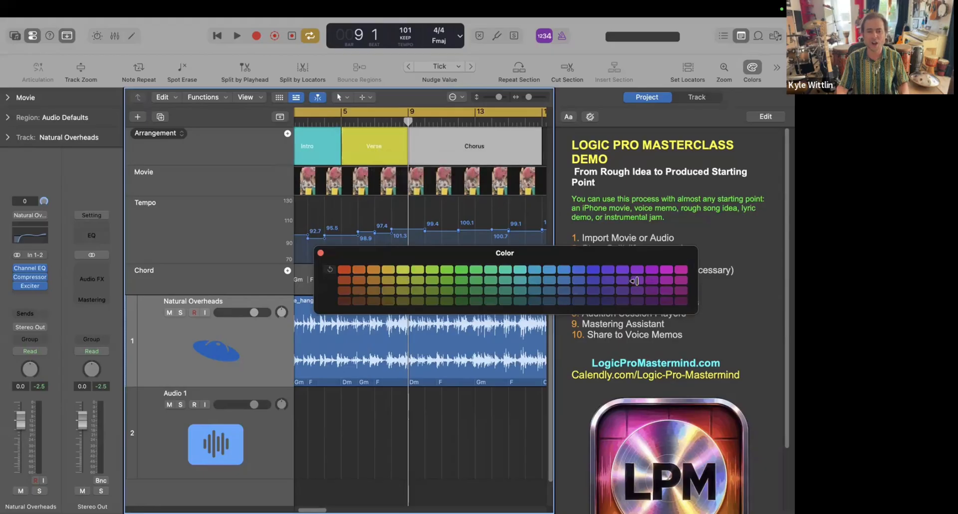
left_click(680, 270)
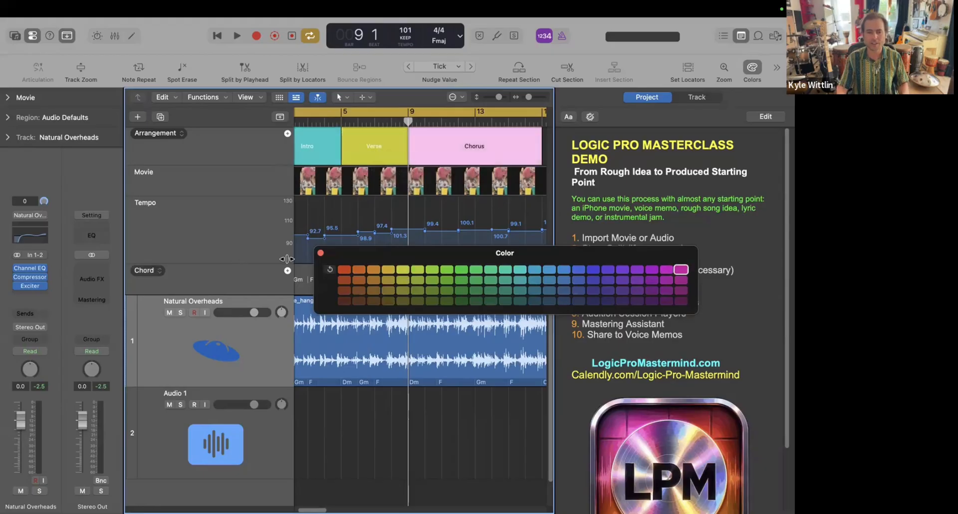
left_click(320, 252)
left_click(334, 410)
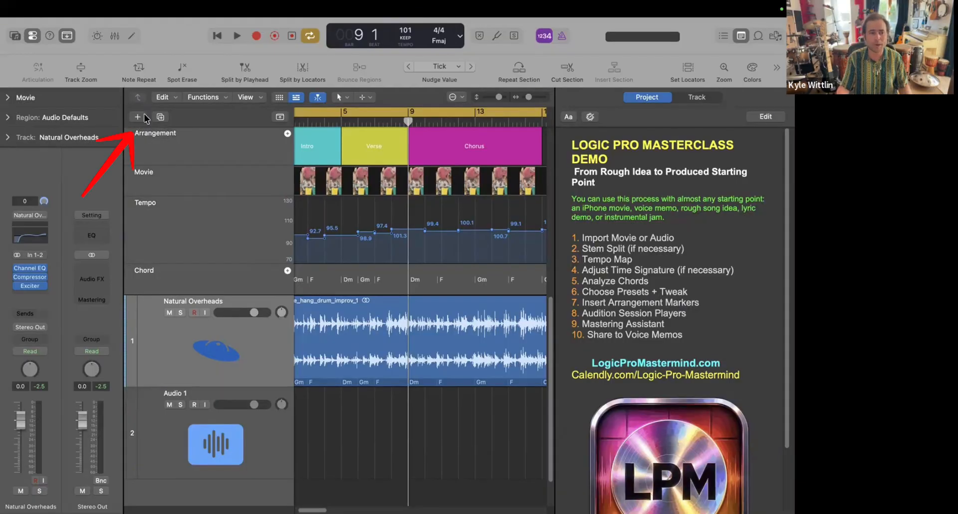
Step: Create one Session Player Drummer track in the Boom Bap style with Stereo Output
left_click(139, 118)
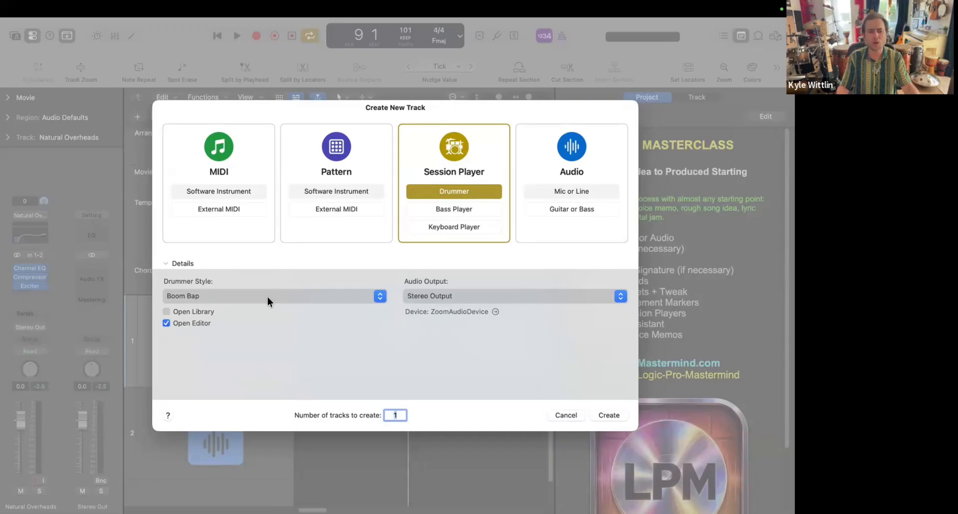
left_click(344, 295)
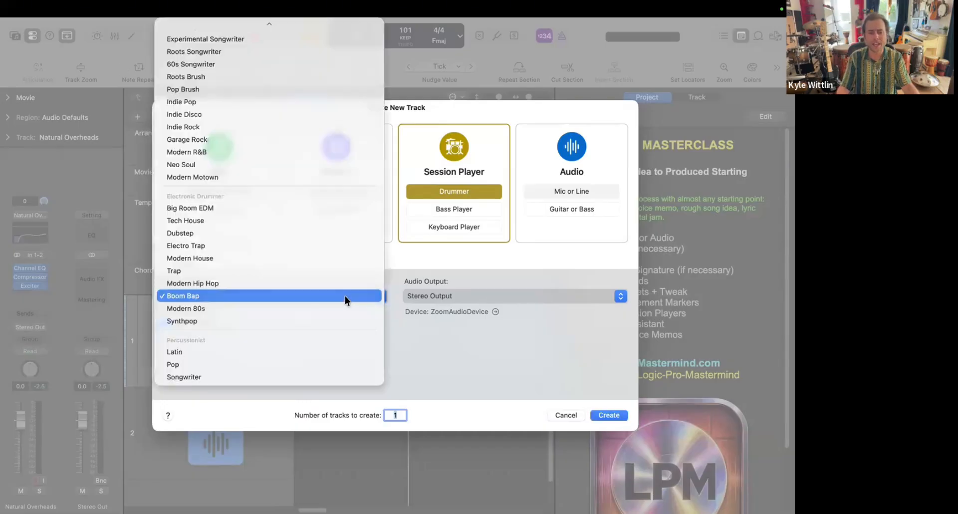
left_click(468, 346)
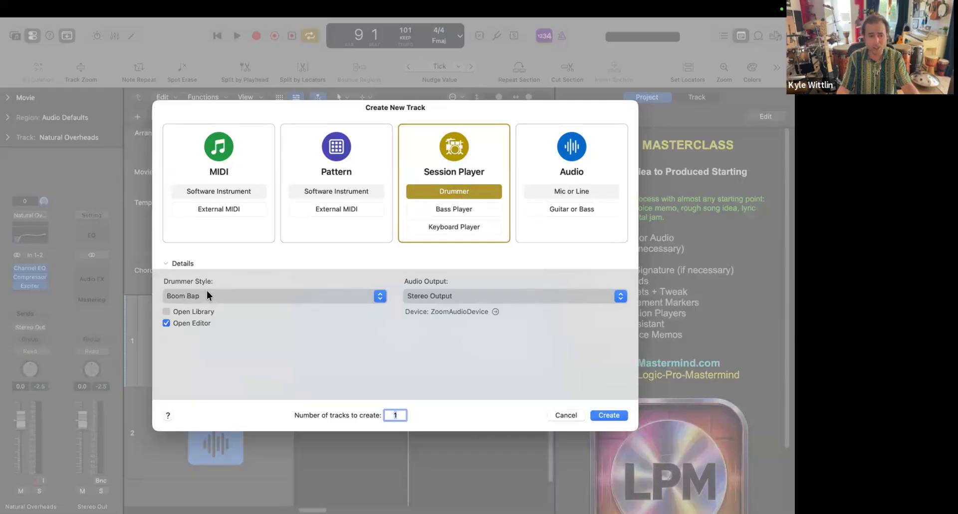
left_click(220, 290)
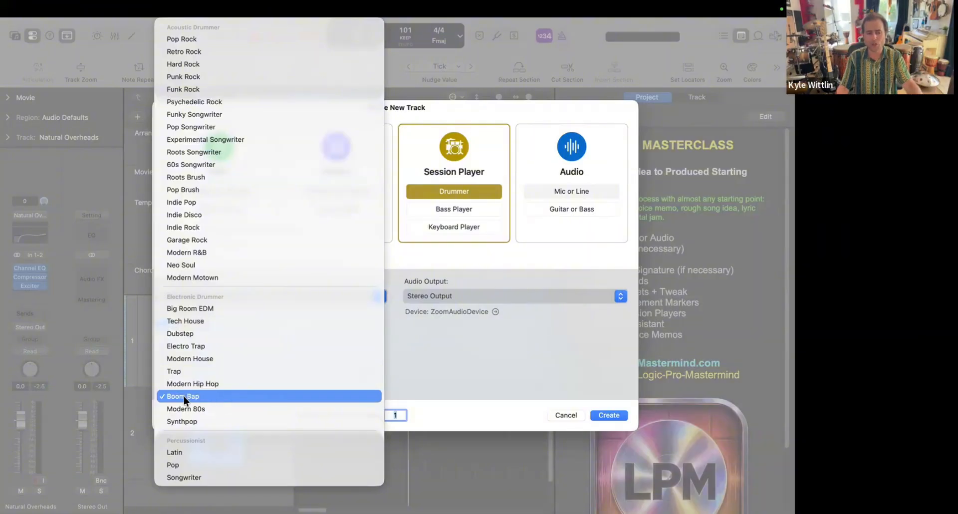
left_click(201, 395)
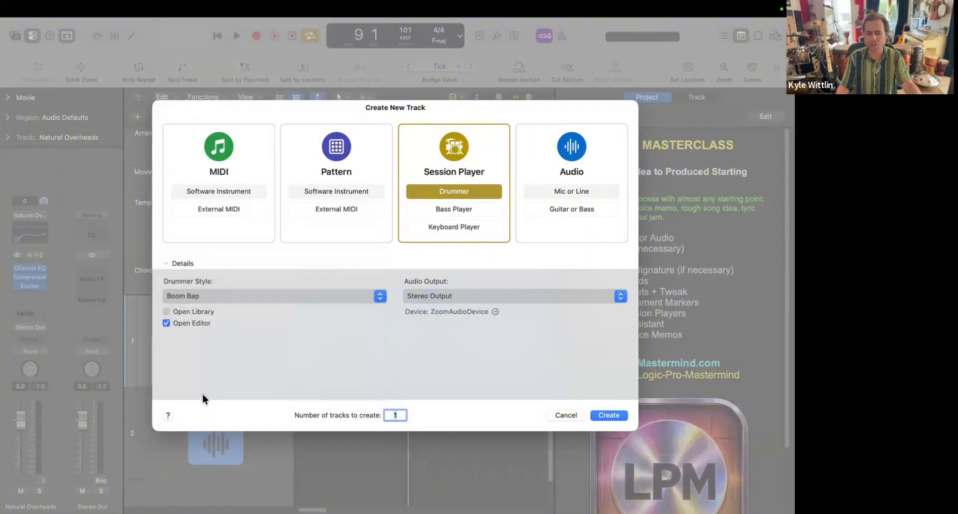
left_click(609, 415)
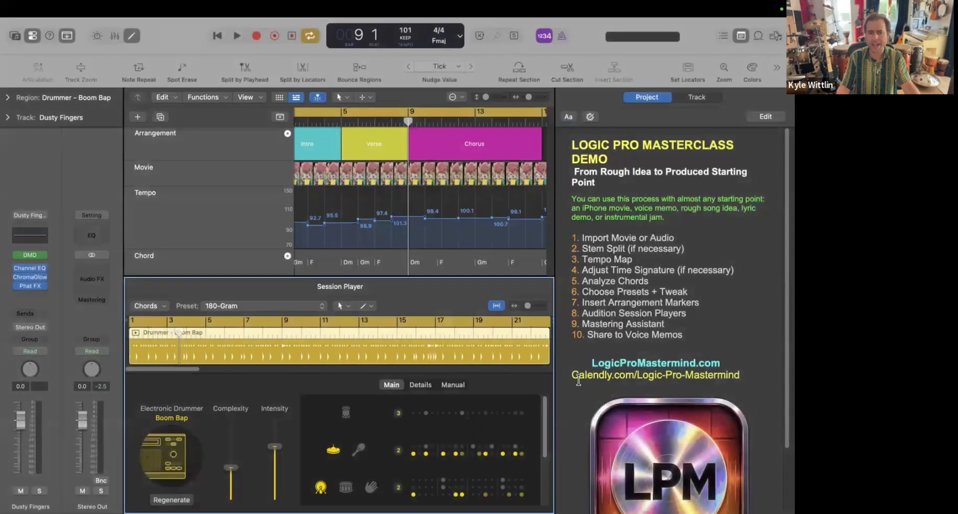
Step: Play the new drums with the hang drum from bar 1, return to the full track view and enlarge the global tracks area
left_click_drag(382, 302, 383, 338)
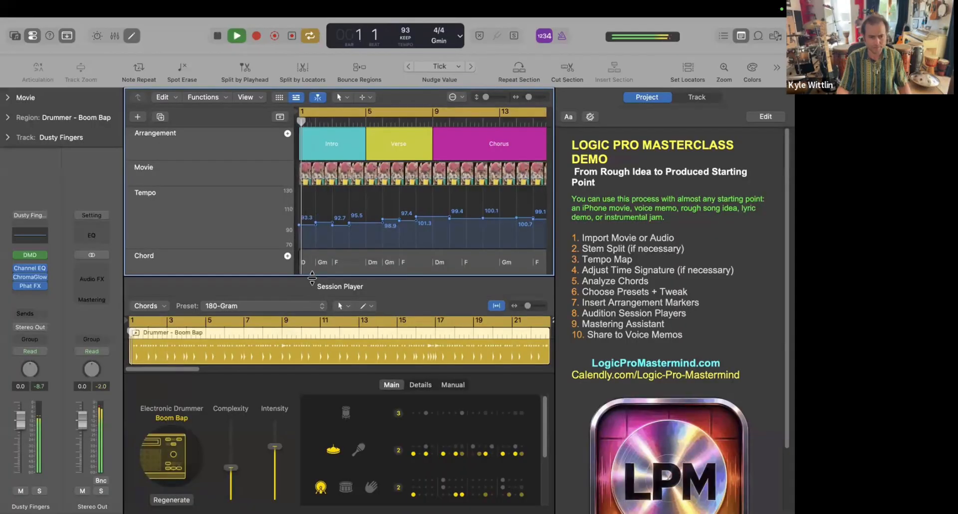
key("x")
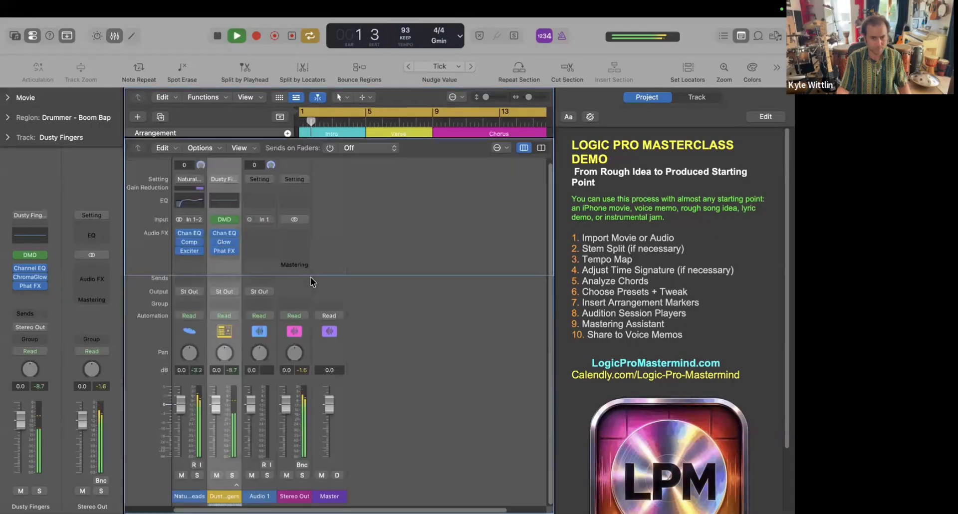
key("x")
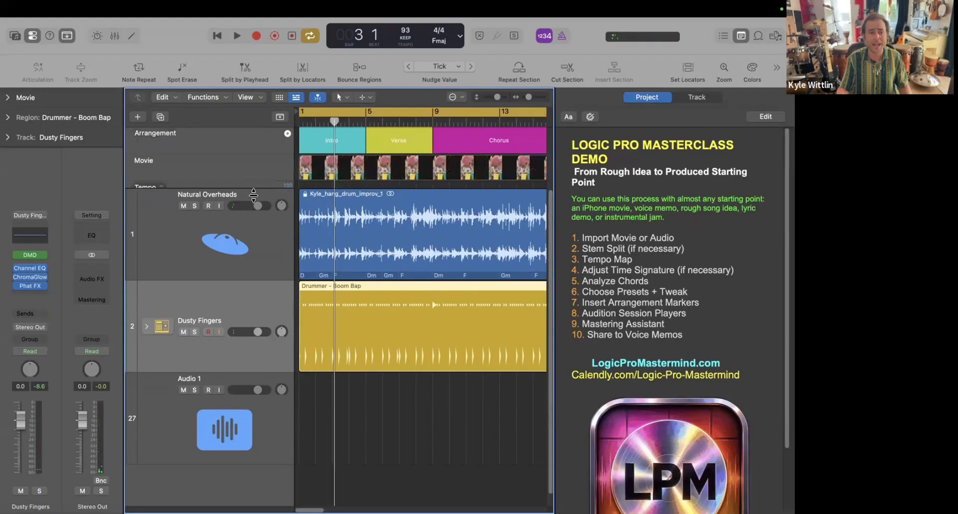
left_click_drag(253, 194, 254, 304)
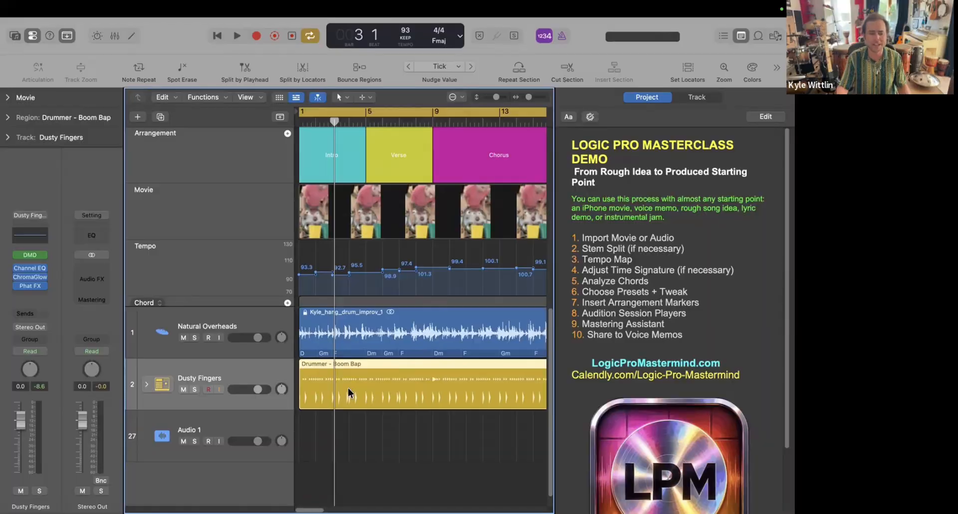
Step: Turn on handclaps in the Boom Bap drummer region and audition the Intro with the editor closed
double_click(348, 388)
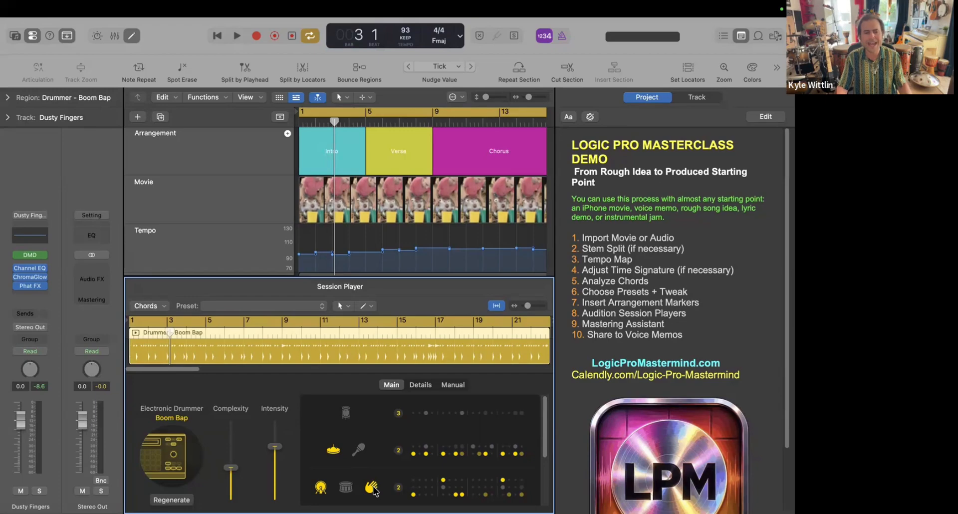
key("space")
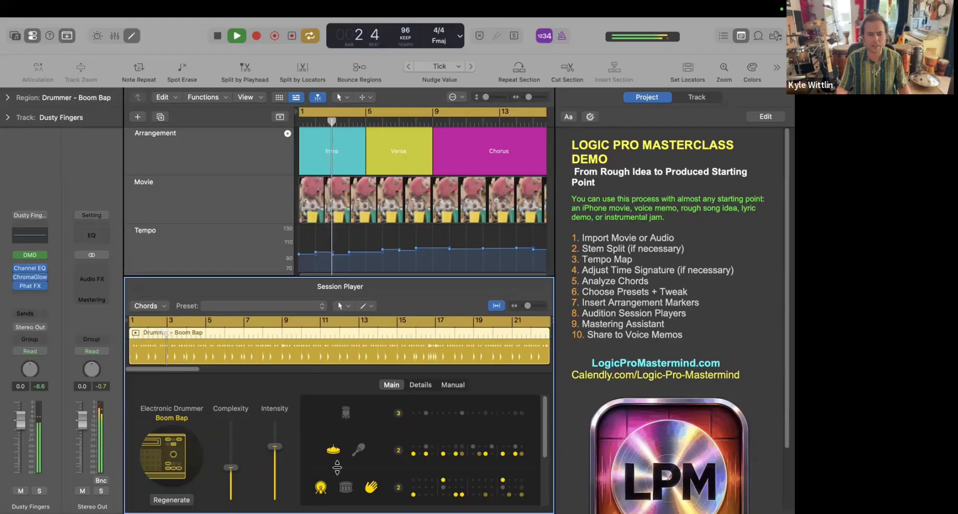
key("e")
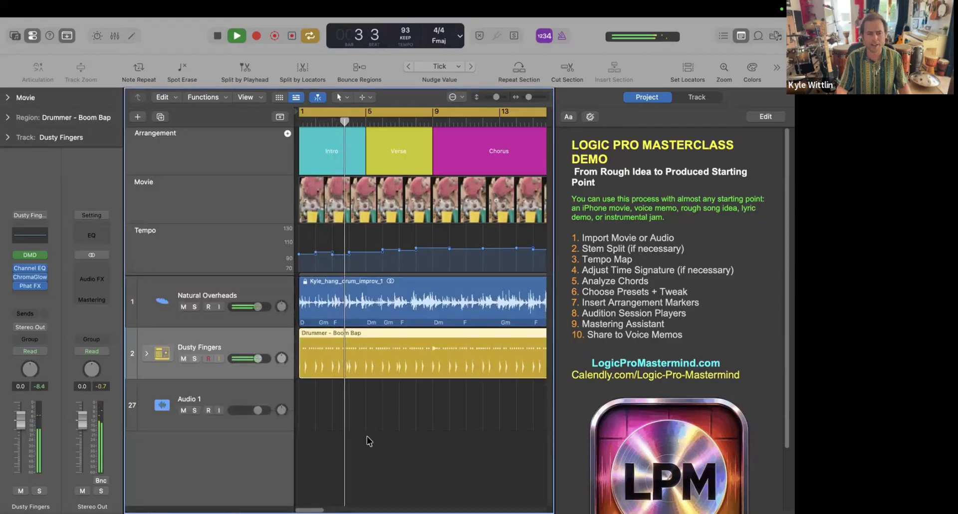
key("space")
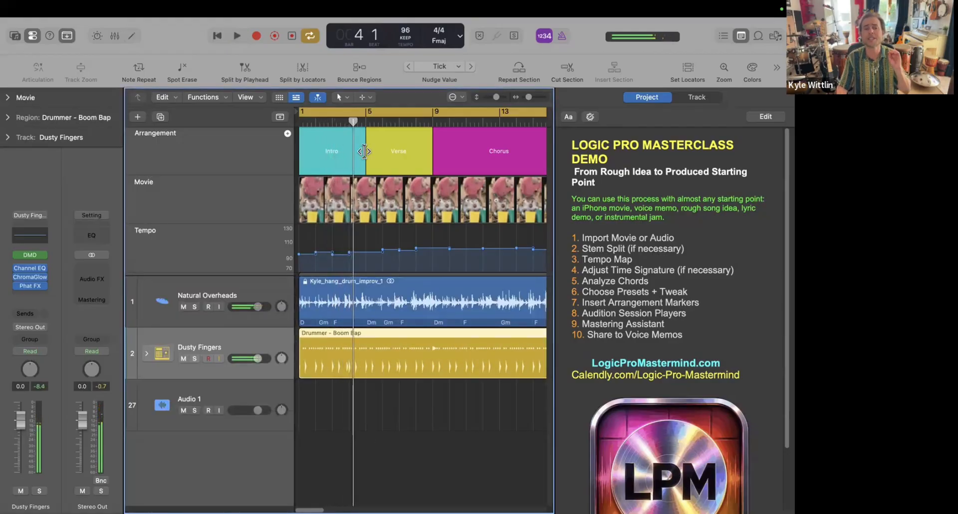
Step: Split the Boom Bap drummer region at bar 5 and delete the part after the split
left_click_drag(352, 122, 364, 121)
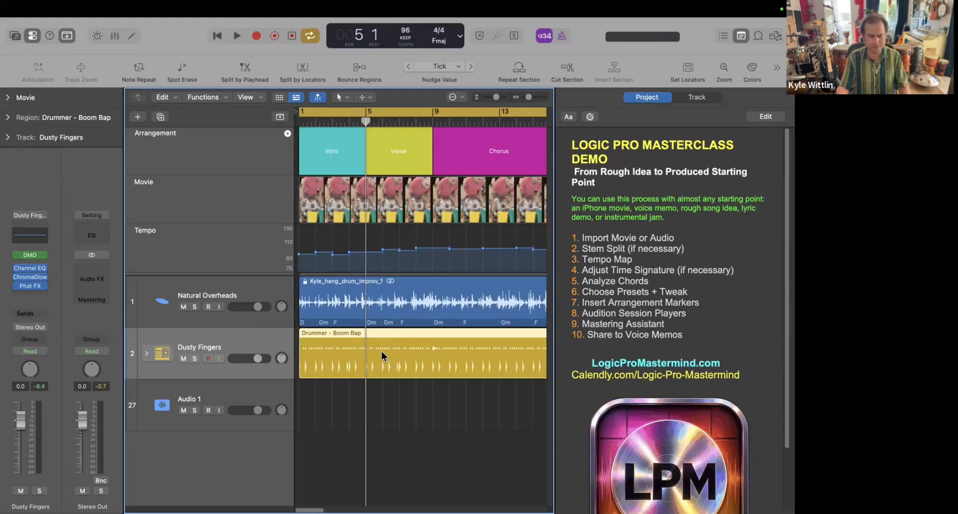
key("t")
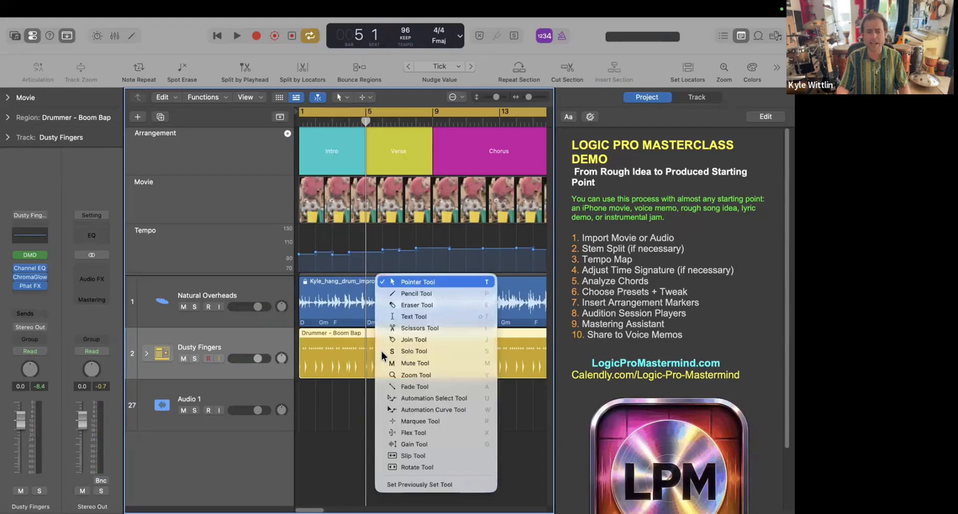
left_click(394, 328)
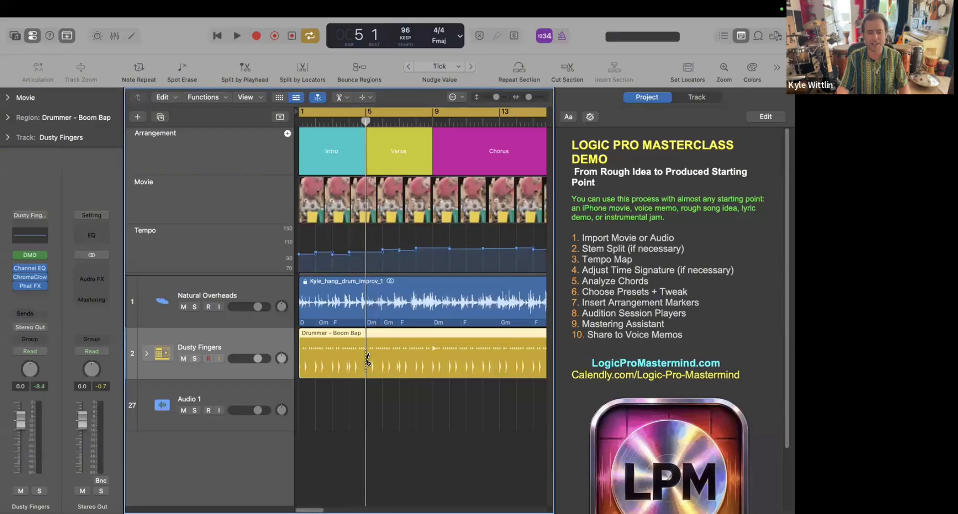
left_click(367, 358)
key("t")
key("t")
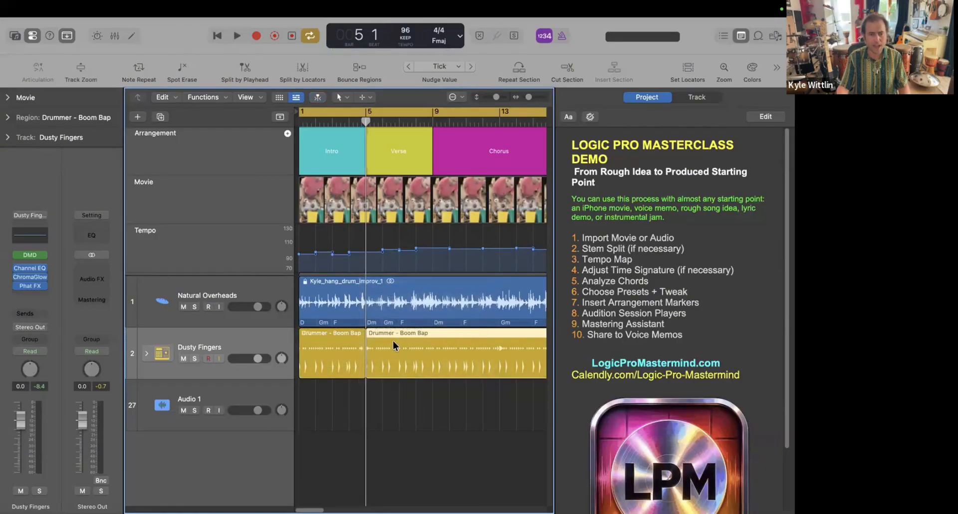
key("Delete")
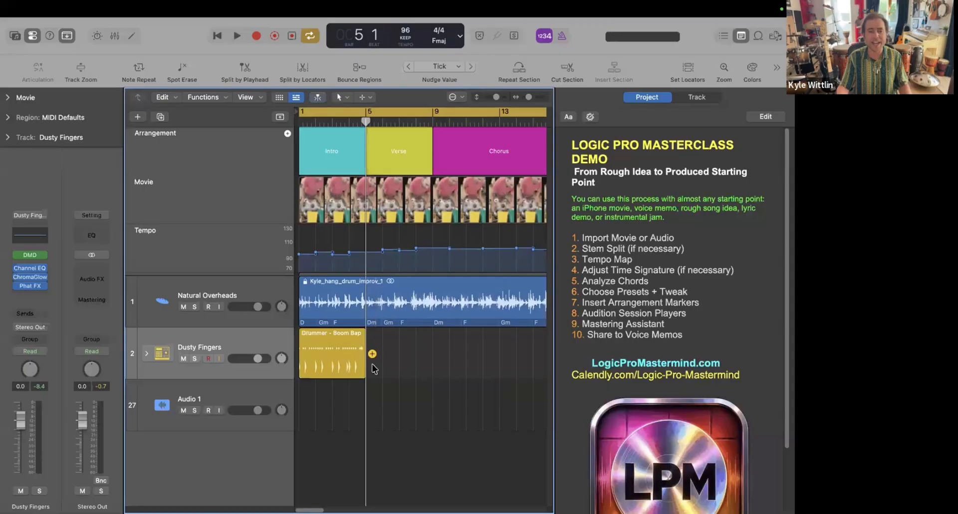
Step: Add separate drummer regions matching the Verse marker from bar 5 and the Chorus marker from bar 9
left_click_drag(363, 121, 366, 121)
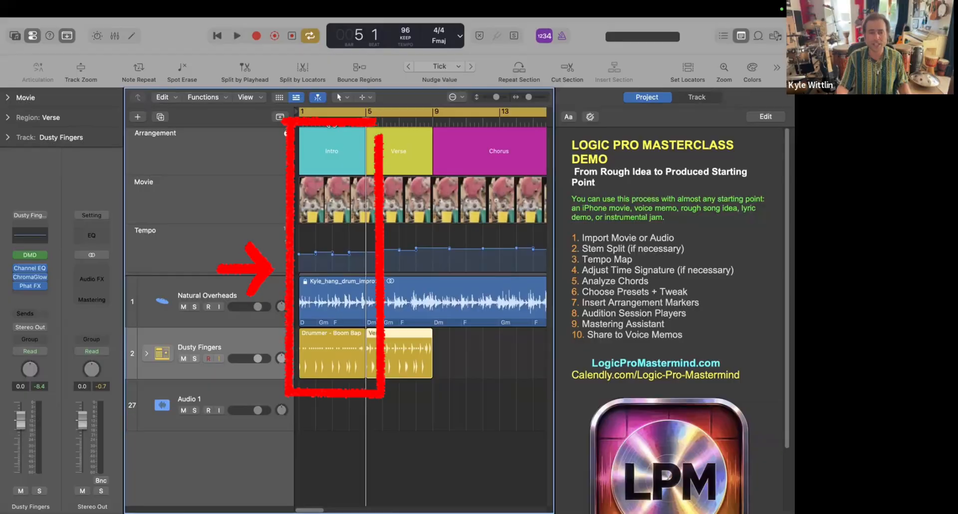
left_click(327, 346)
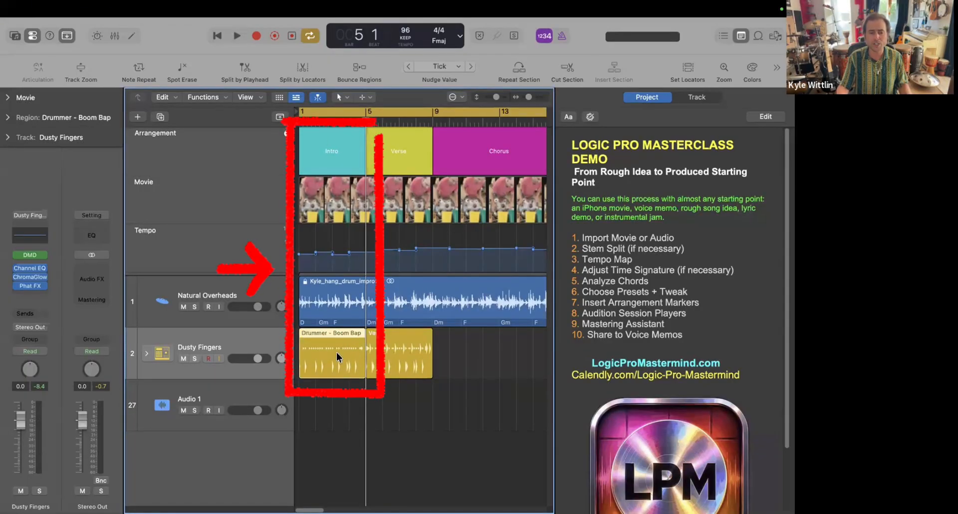
left_click(386, 348)
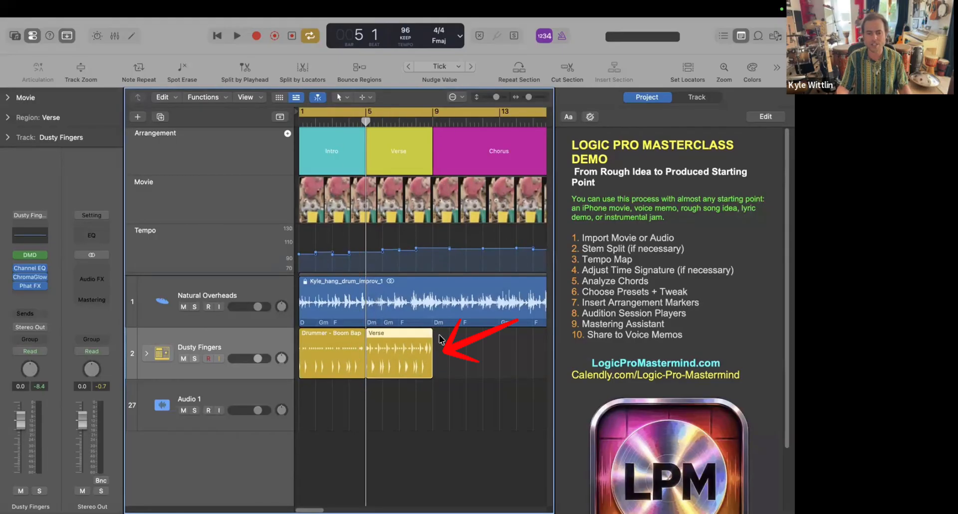
left_click(438, 354)
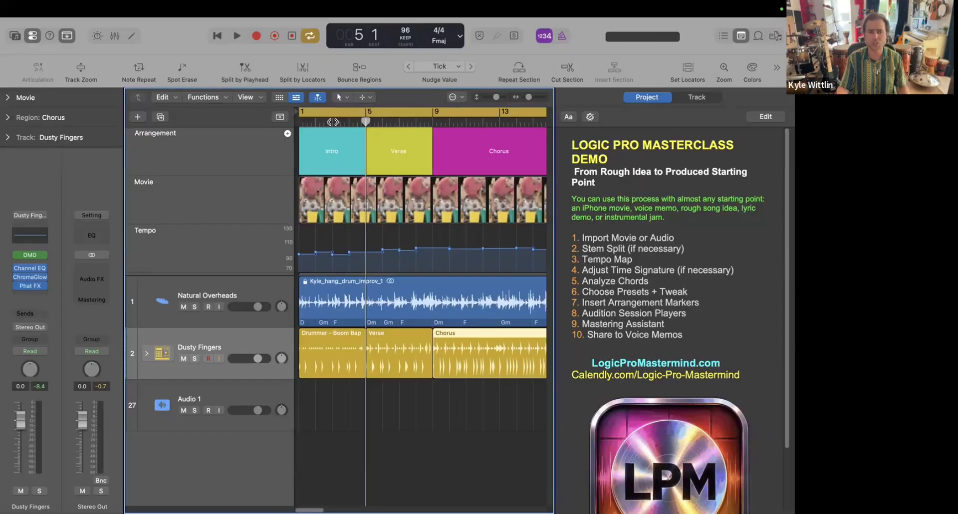
Step: During playback, enable a low-pass filter at 1830 Hz with a 6 dB/Oct slope in the drum track's Channel EQ
key("space")
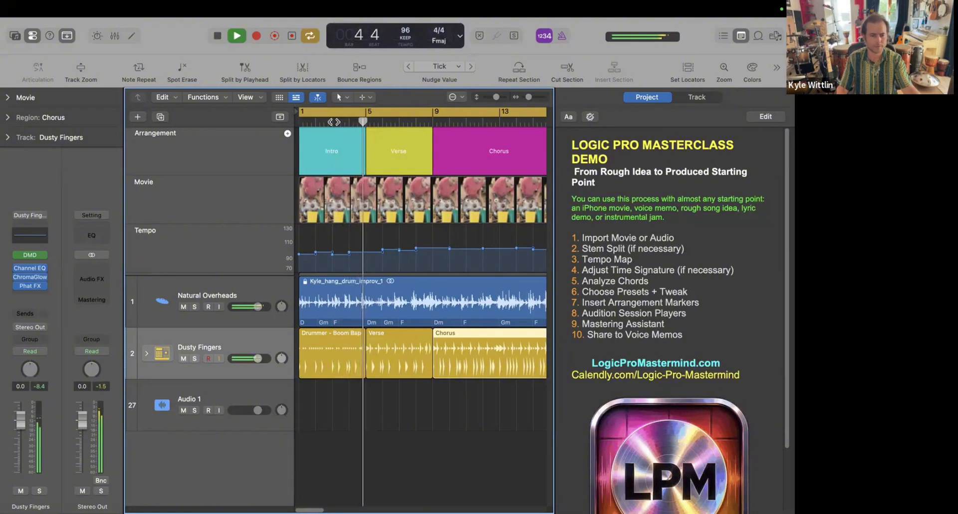
left_click(31, 268)
left_click(279, 345)
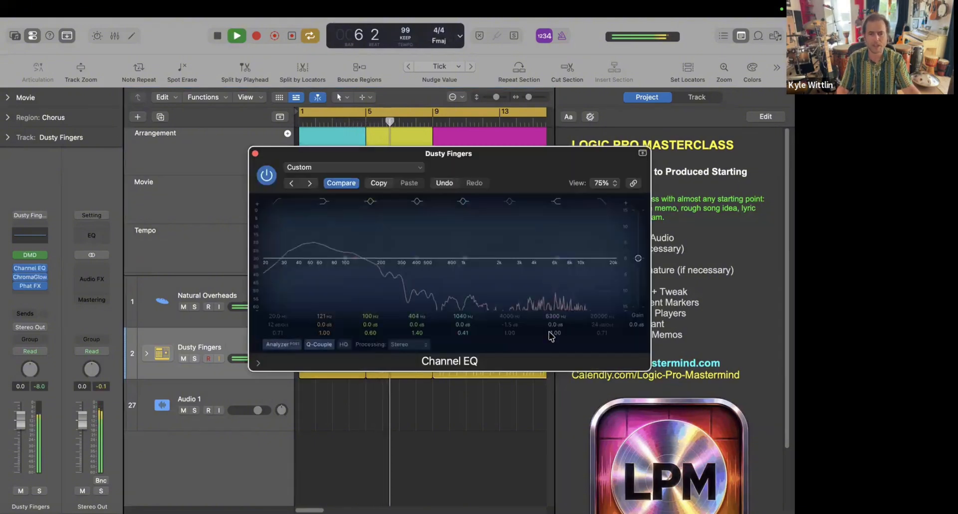
left_click(602, 202)
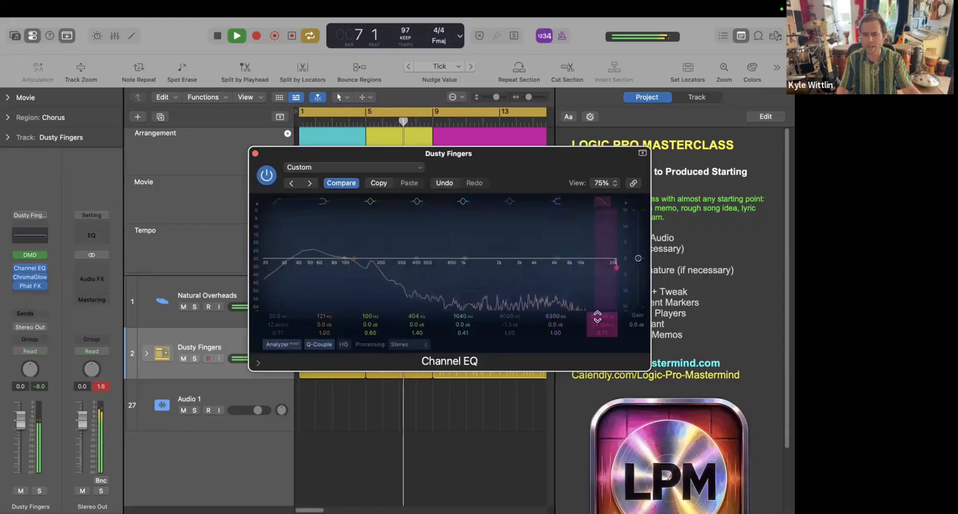
left_click_drag(597, 316, 595, 357)
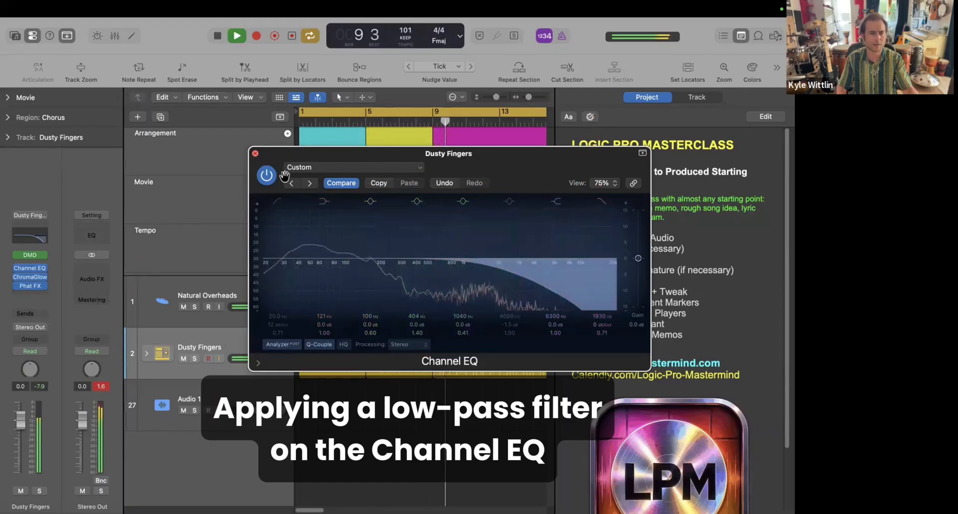
left_click(255, 153)
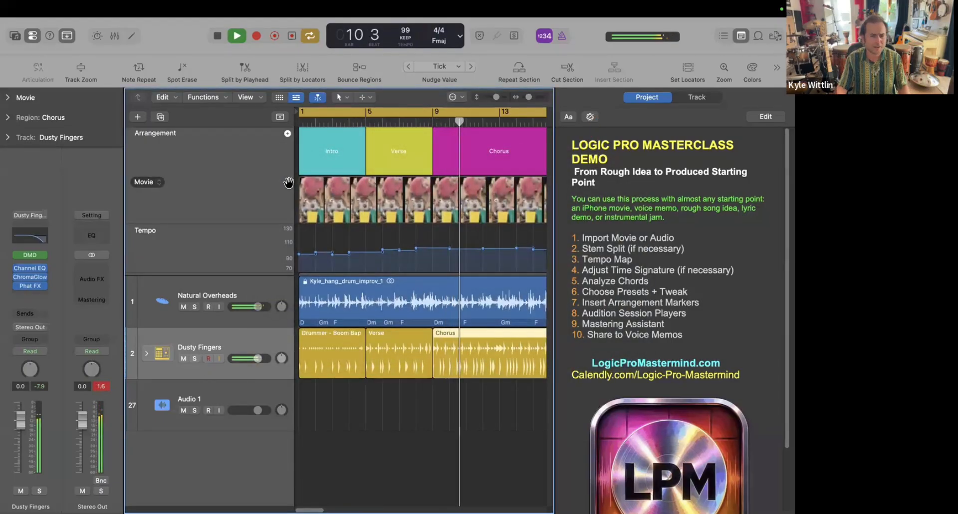
key("space")
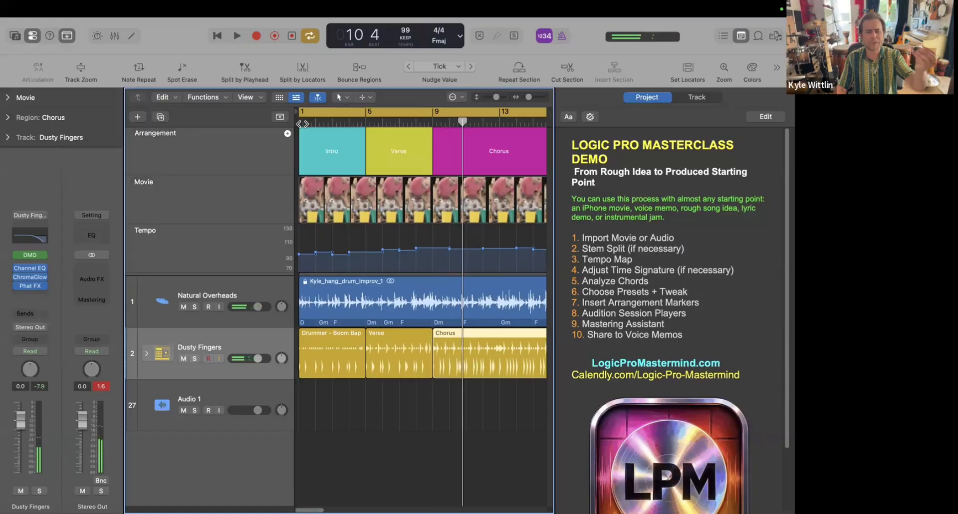
Step: Create a Session Player track with a Bass Player in the Pump Bass style and close its editor
left_click(138, 117)
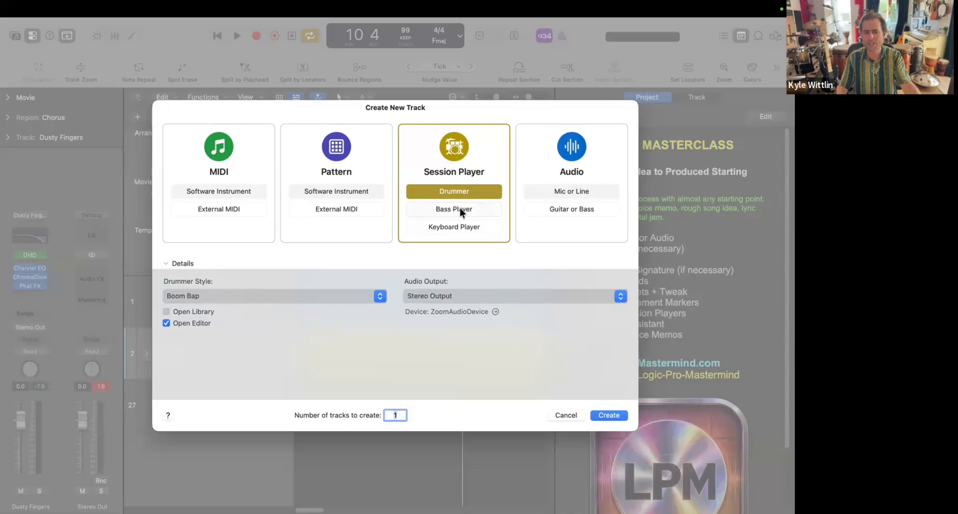
left_click(459, 208)
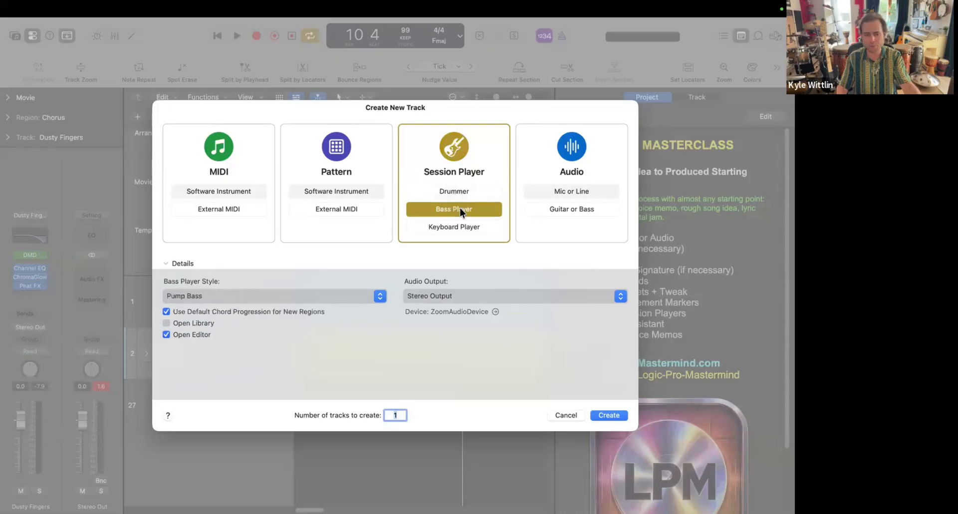
left_click(379, 297)
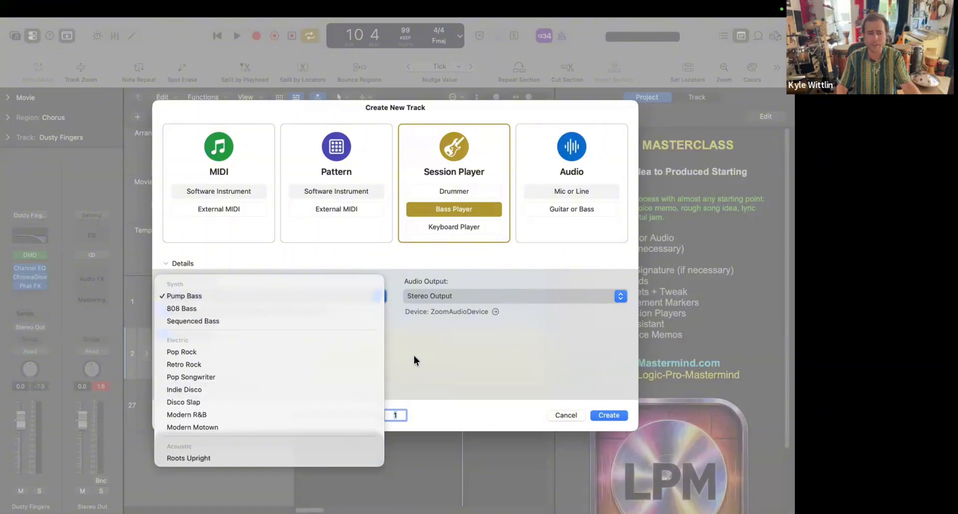
left_click(267, 295)
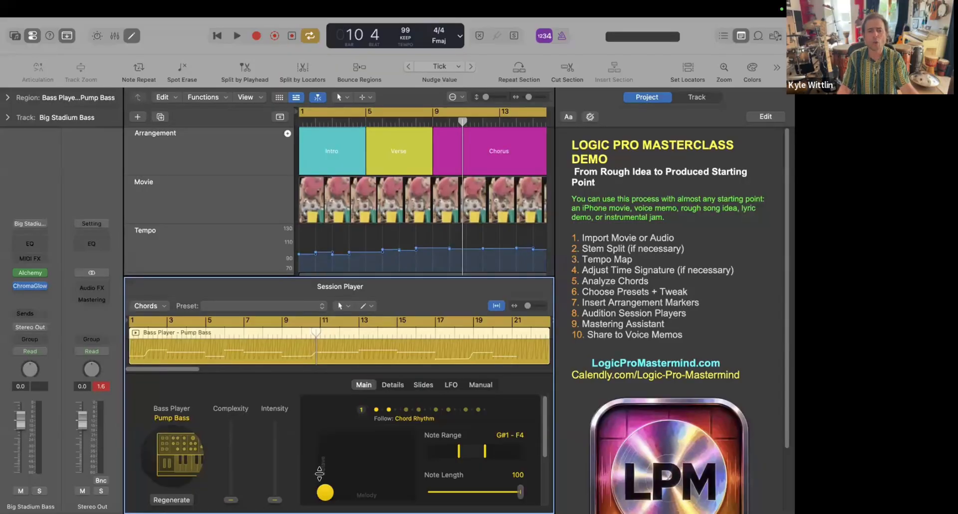
key("e")
scroll(328, 319, "up", 3)
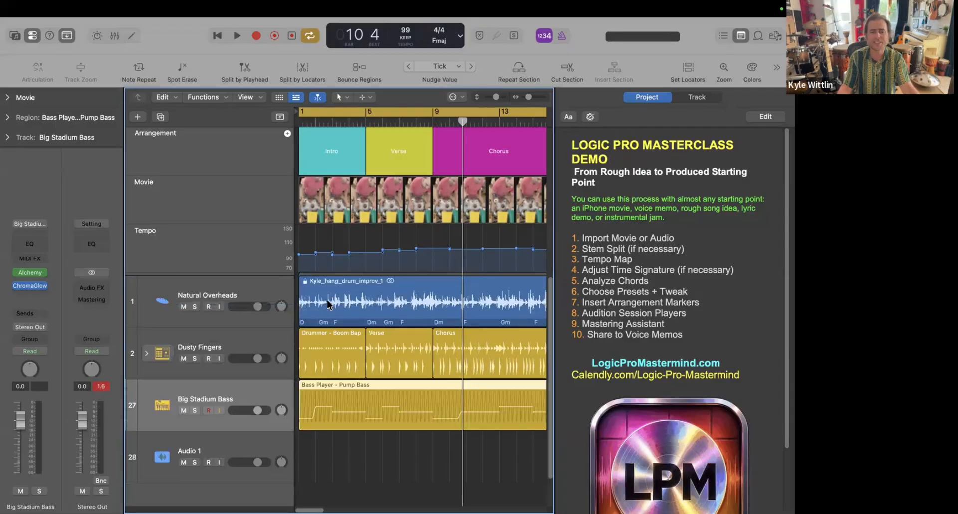
Step: Enlarge the global tracks area to show the Chord track and inspect it over the song's full length
left_click(327, 300)
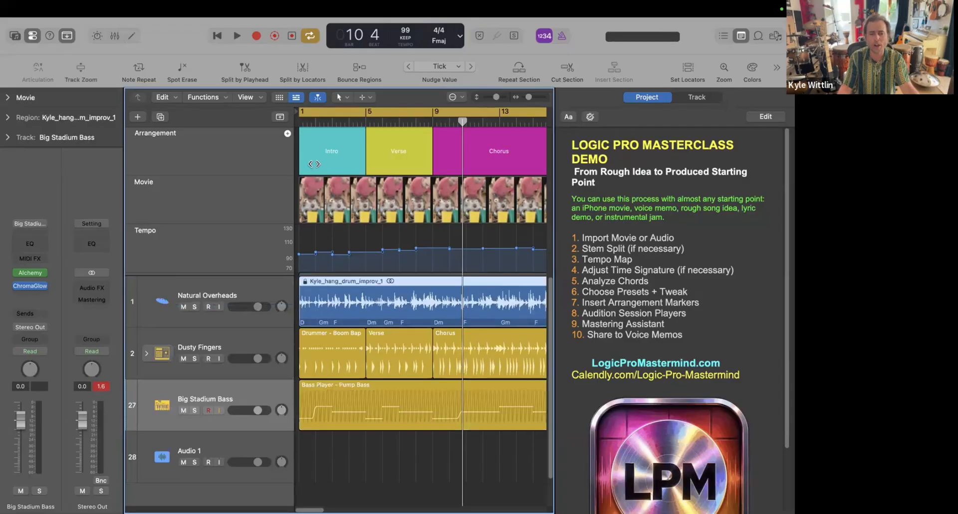
left_click(241, 281)
left_click_drag(241, 288, 245, 332)
scroll(244, 313, "down", 2)
scroll(248, 323, "up", 2)
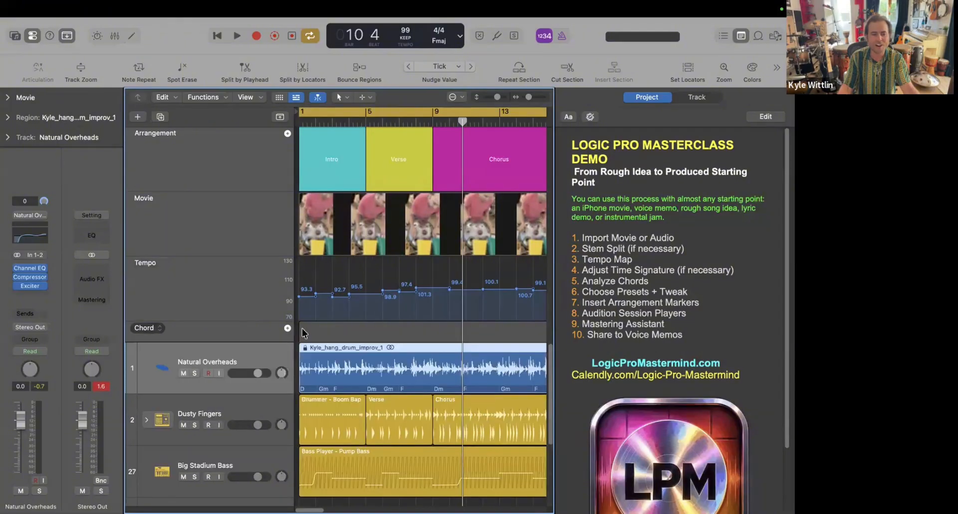
left_click(305, 334)
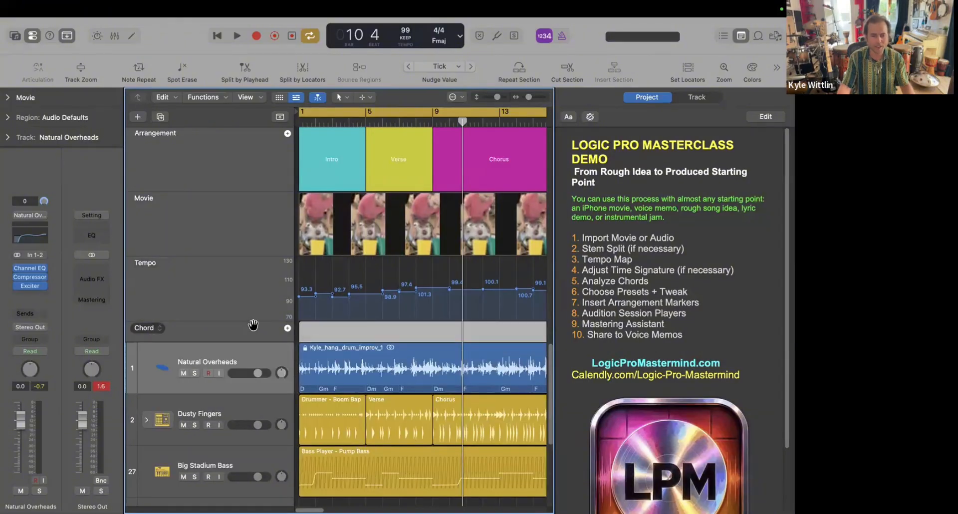
key("super+Left")
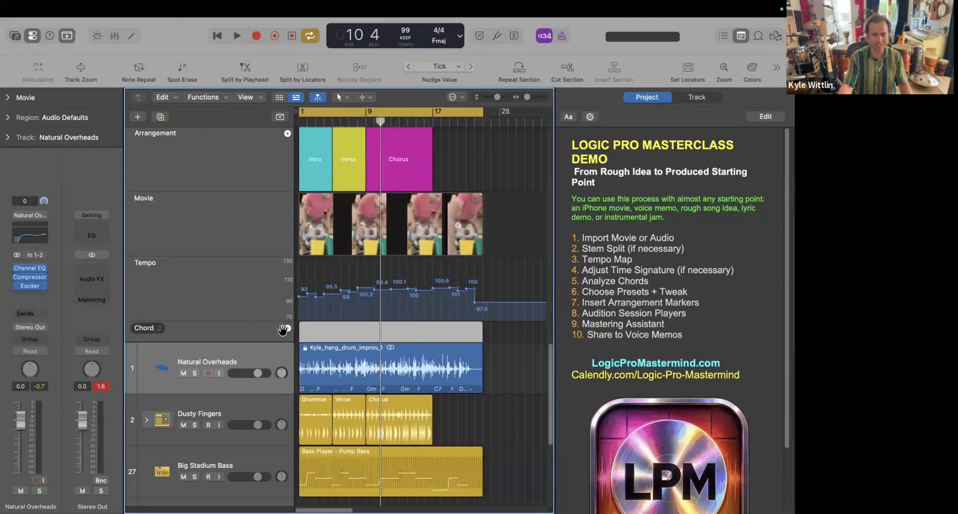
Step: During playback, raise the Pump Bass region's Intensity to just over halfway and Complexity to just under halfway, and open its Details settings
left_click(277, 375)
scroll(278, 375, "down", 1)
key("space")
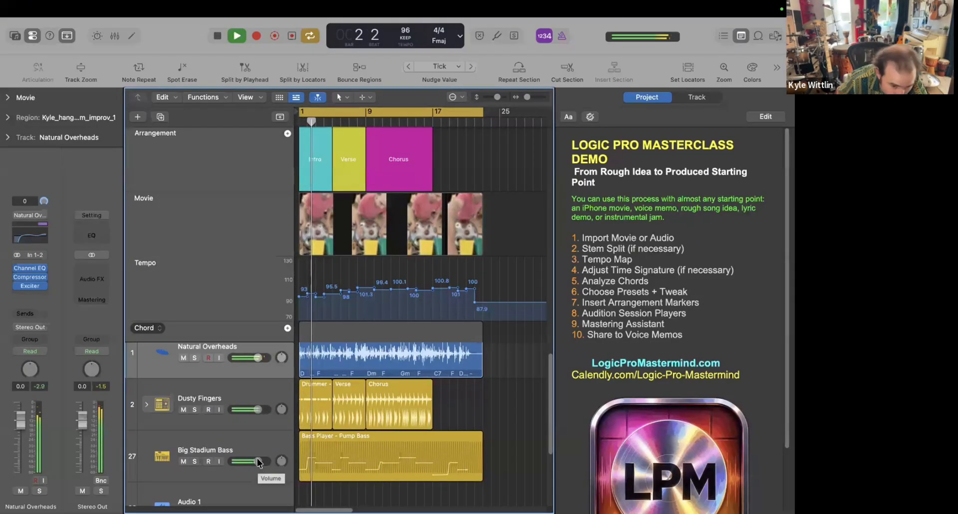
double_click(327, 451)
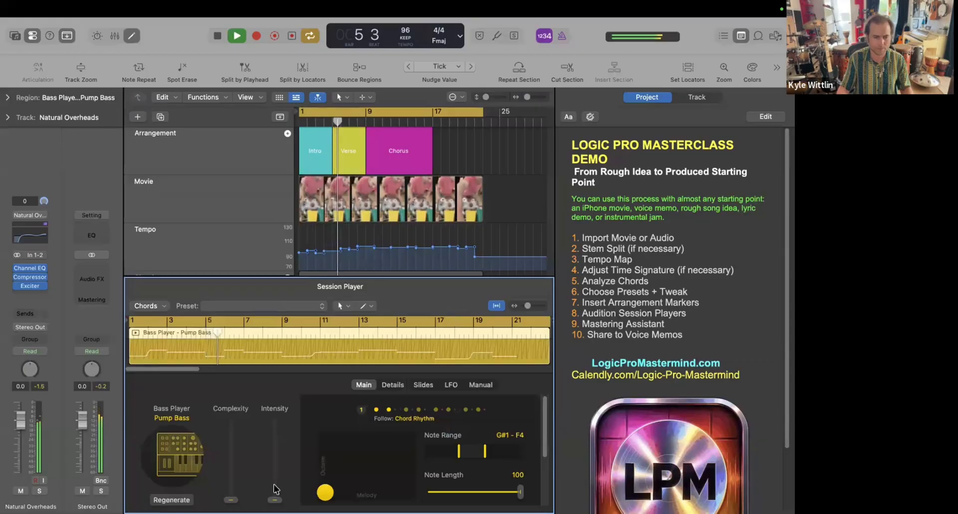
left_click_drag(273, 488, 274, 467)
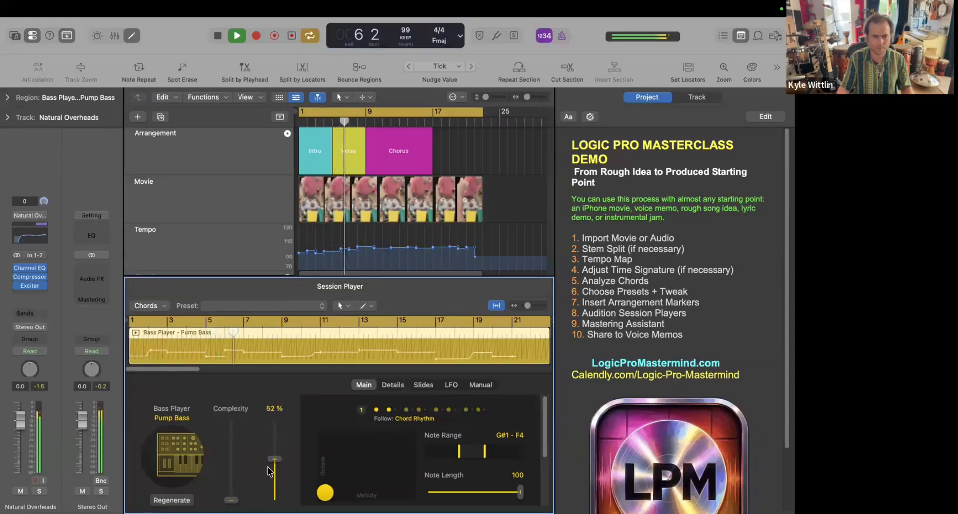
left_click_drag(231, 499, 275, 454)
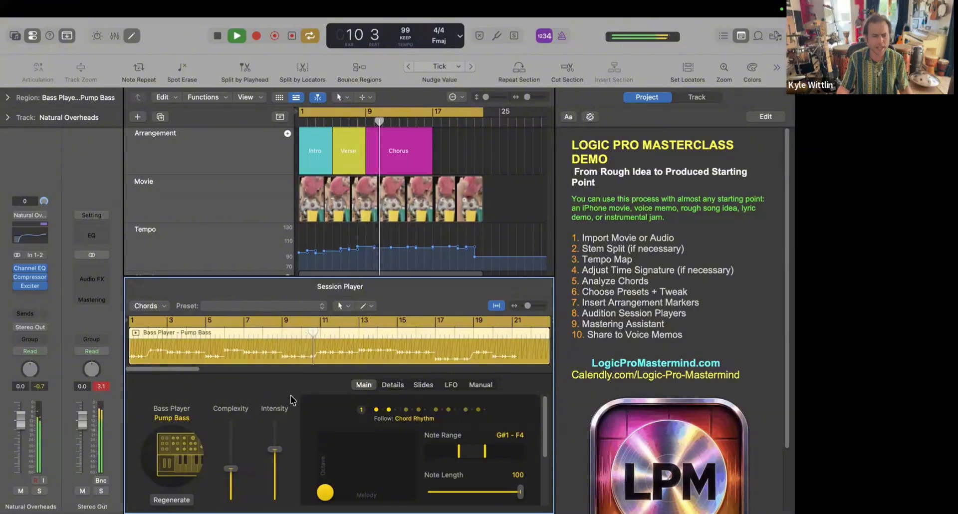
left_click(393, 385)
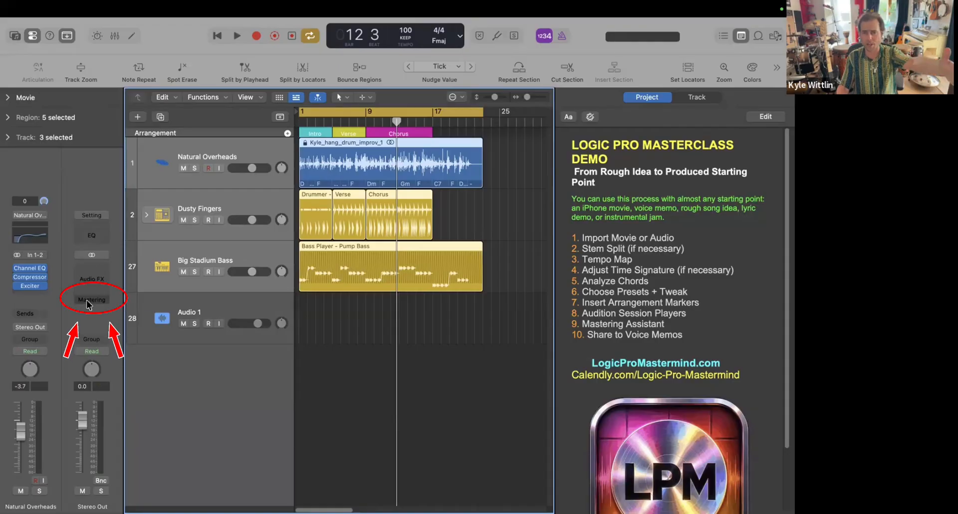
Step: Run Mastering Assistant on the Stereo Out, close its window, and play the song with the movie displayed
left_click(86, 300)
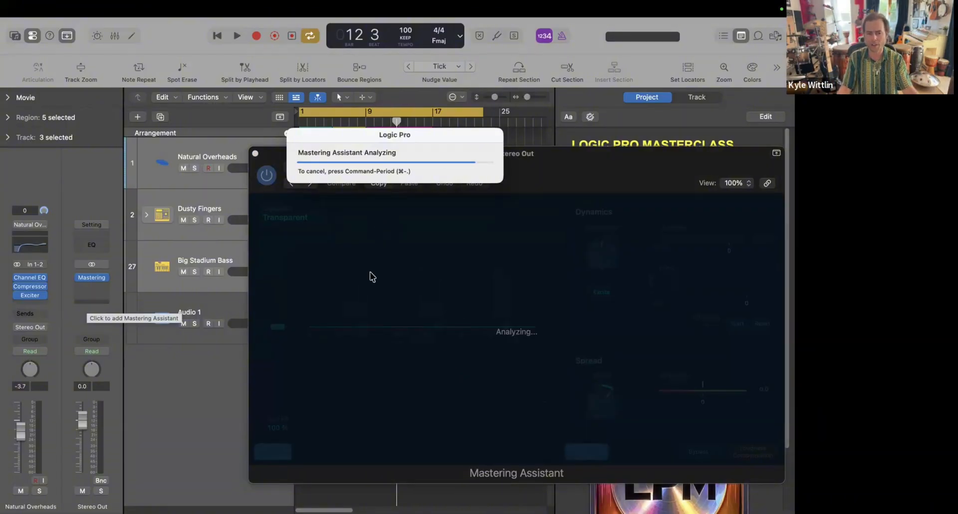
left_click(255, 154)
key("space")
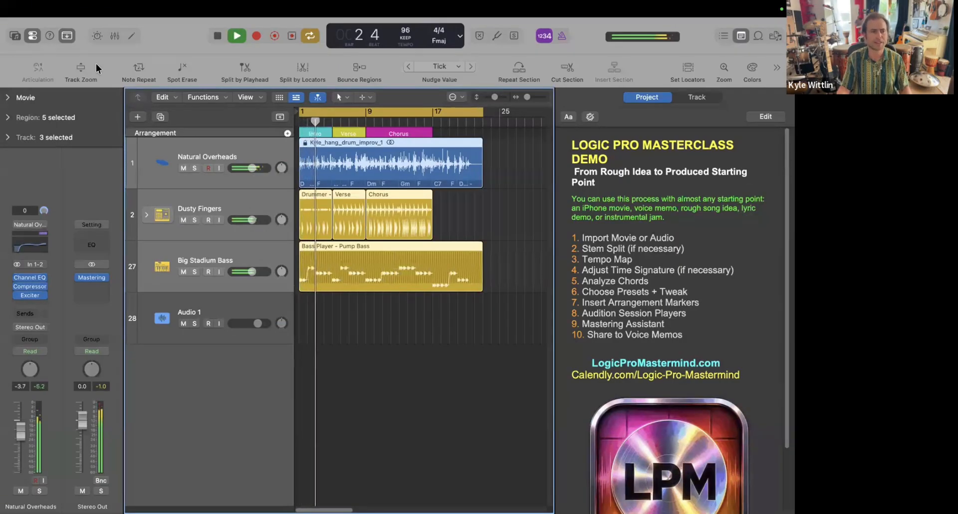
left_click(10, 96)
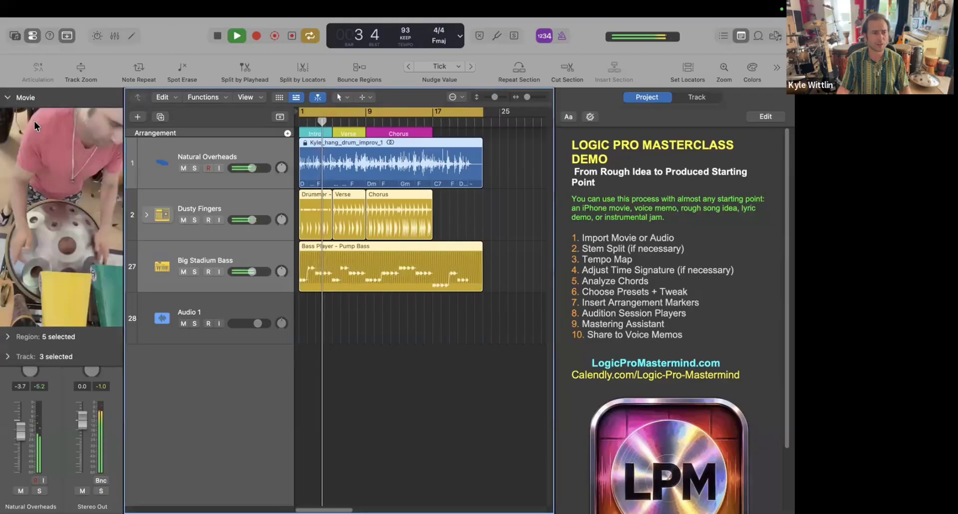
double_click(44, 146)
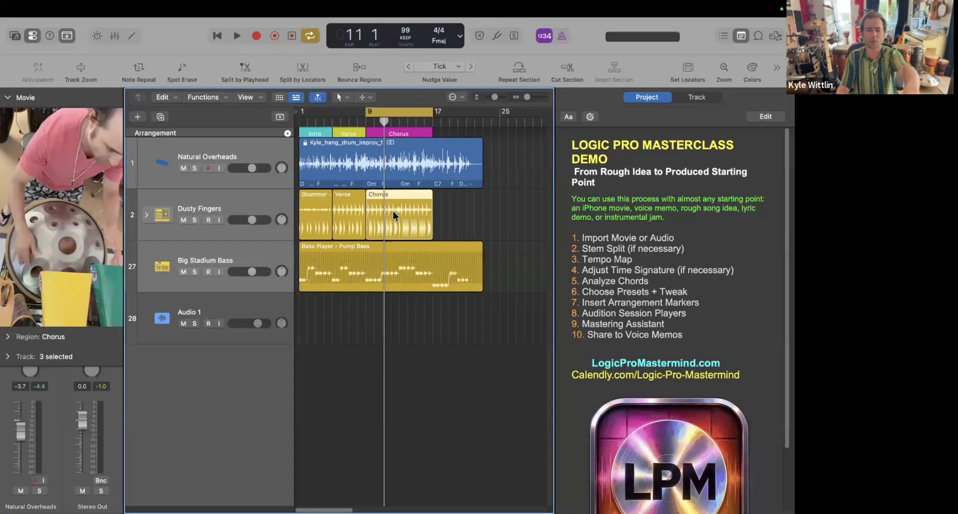
Step: Convert the Chorus drummer region on the Dusty Fingers track to a MIDI region
right_click(394, 208)
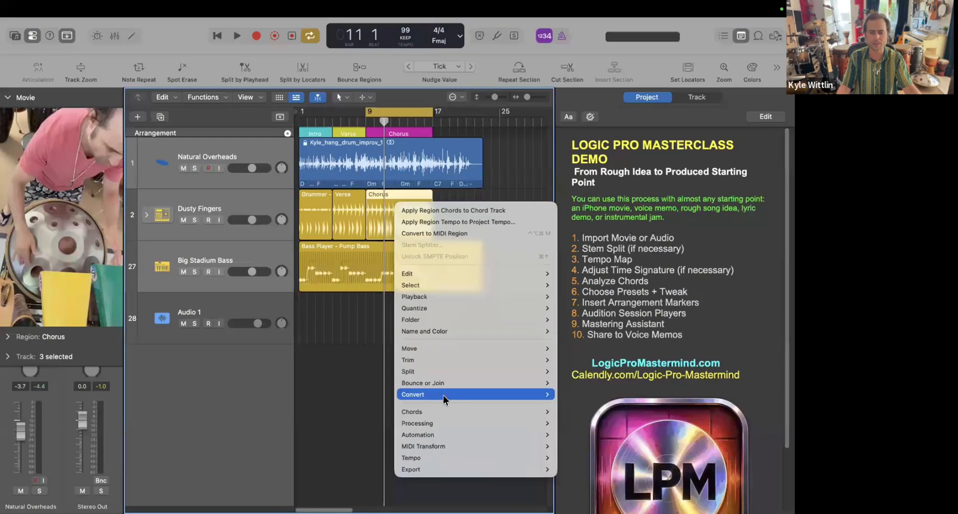
mouse_move(443, 394)
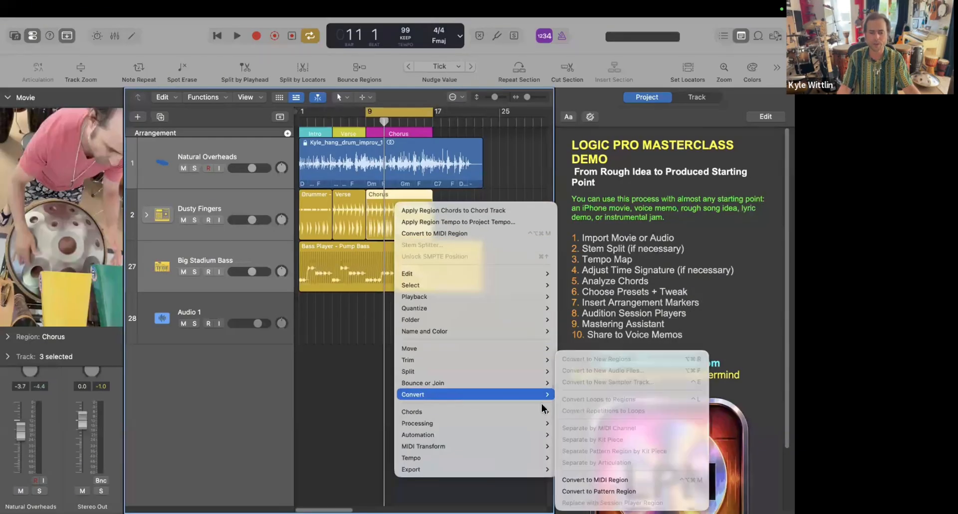
left_click(641, 481)
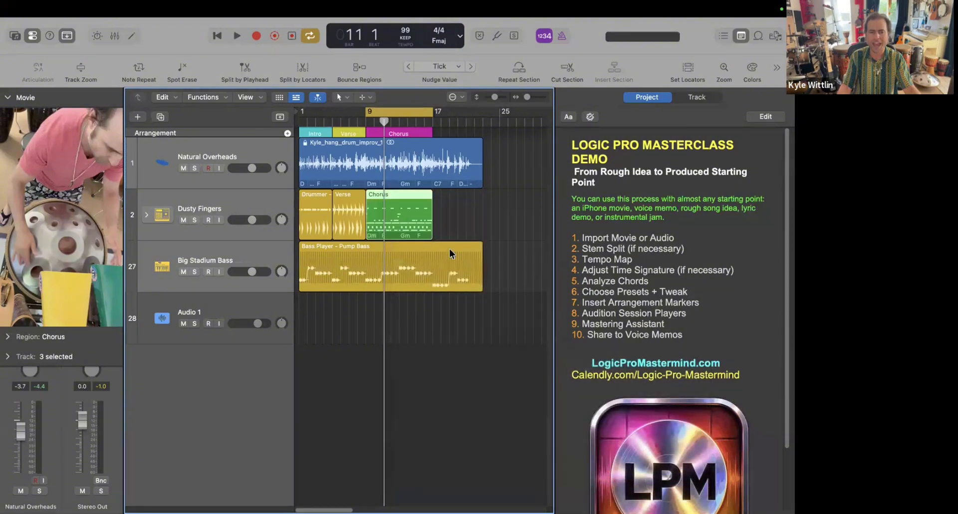
Step: Open the Chorus MIDI region in the Piano Roll, audition its start, and hide the project notes
double_click(391, 207)
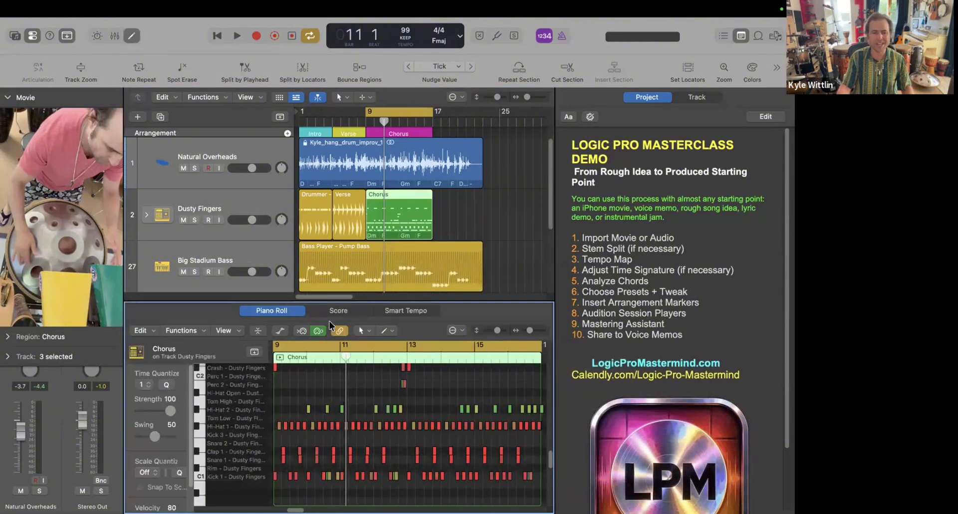
key("super+Right")
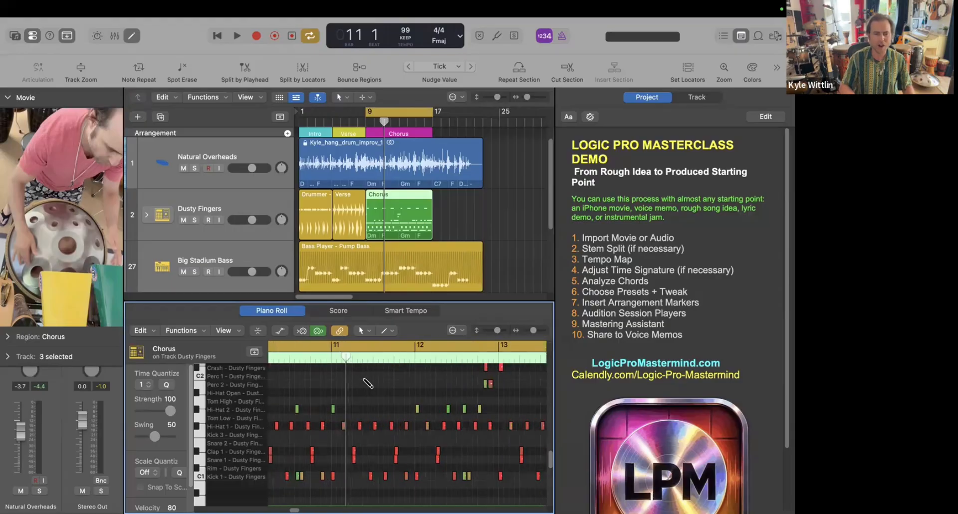
key("space")
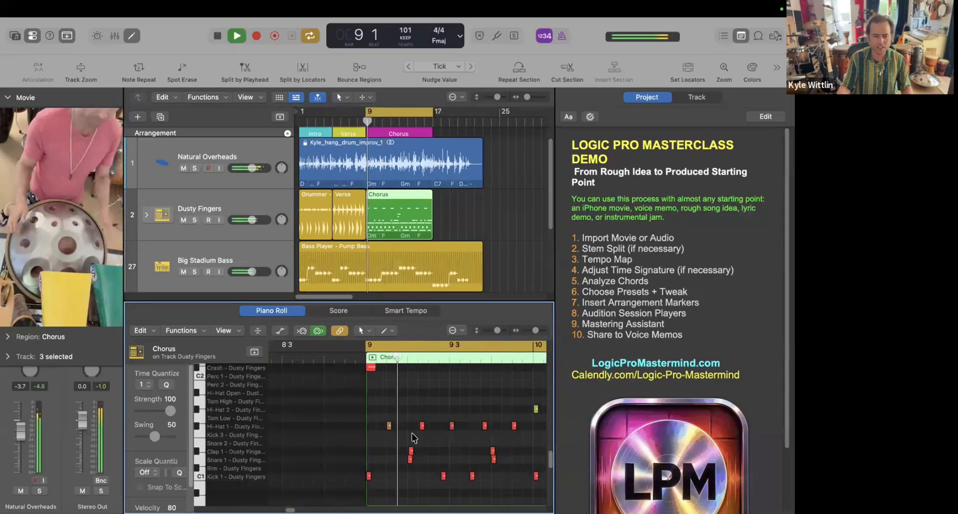
left_click(741, 36)
key("space")
scroll(488, 438, "up", 1)
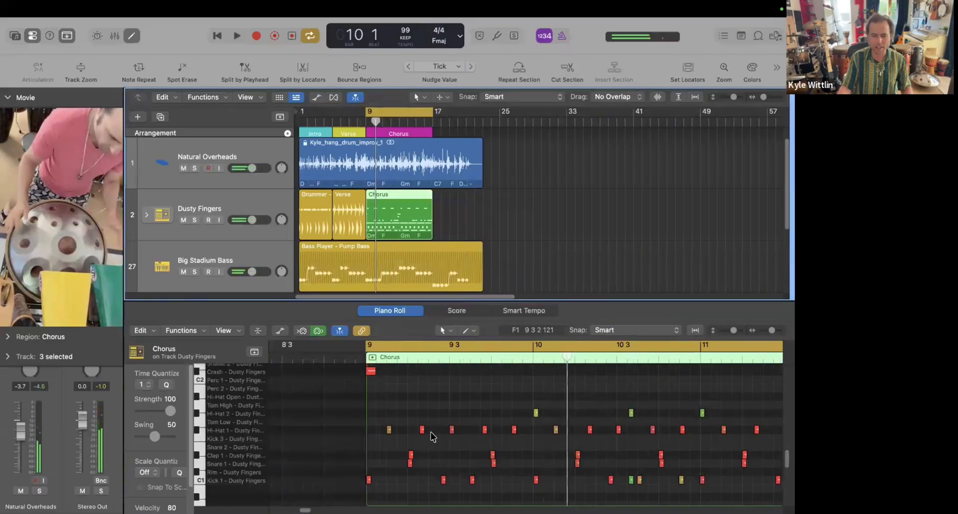
Step: Select all Hi-Hat 1 notes in the Chorus MIDI region and transpose them up to Perc 3
left_click(250, 437)
key("super+a")
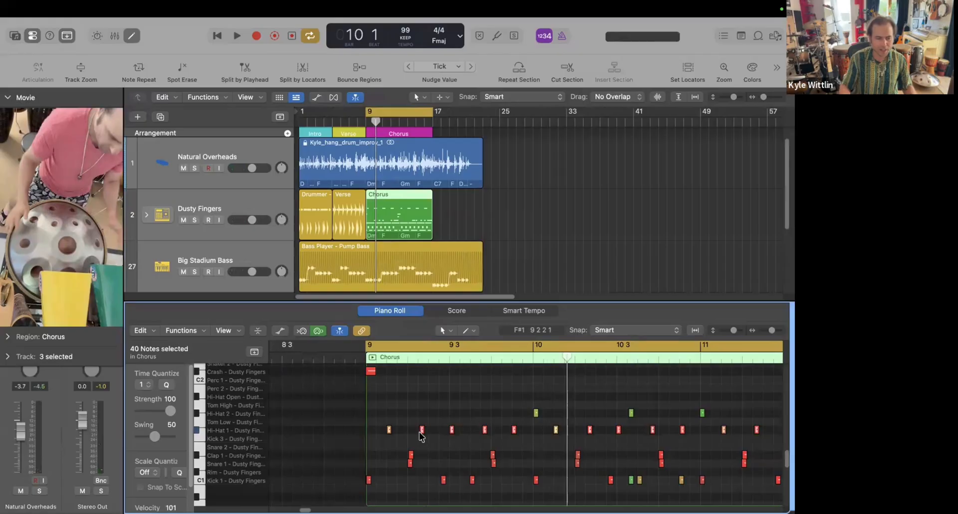
key("alt+Up")
key("alt+Up")
key("alt+Up")
key("alt+Up")
key("alt+Up")
key("alt+Up")
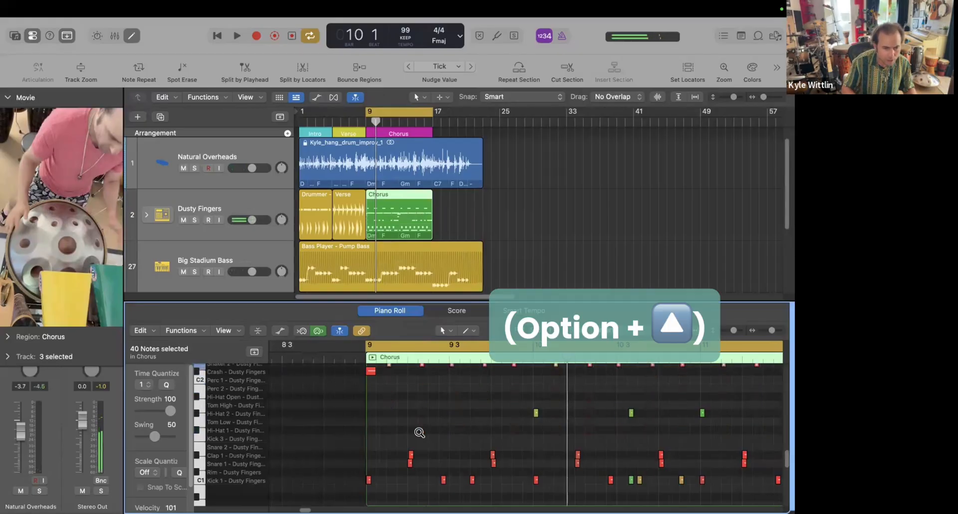
scroll(419, 437, "up", 5)
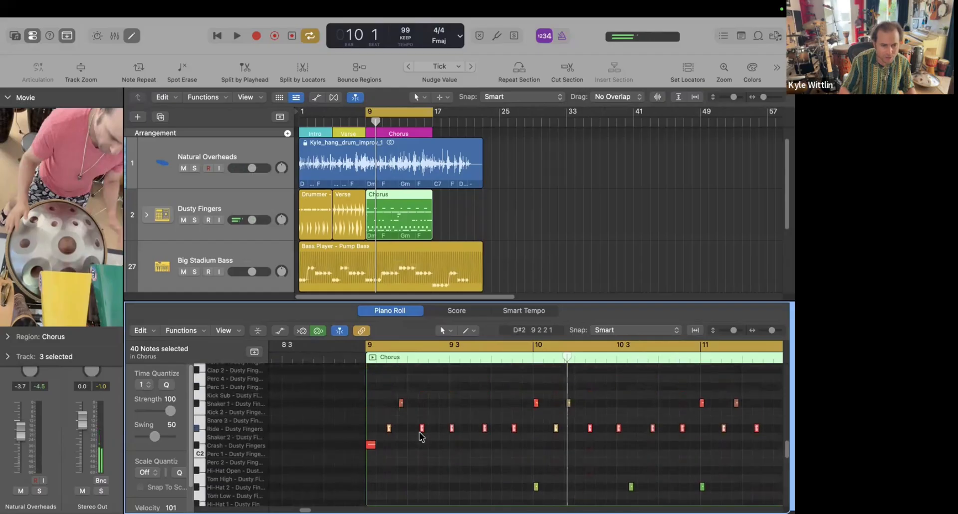
key("alt+Up")
key("alt+Up")
key("alt+Up")
key("alt+Up")
key("alt+Up")
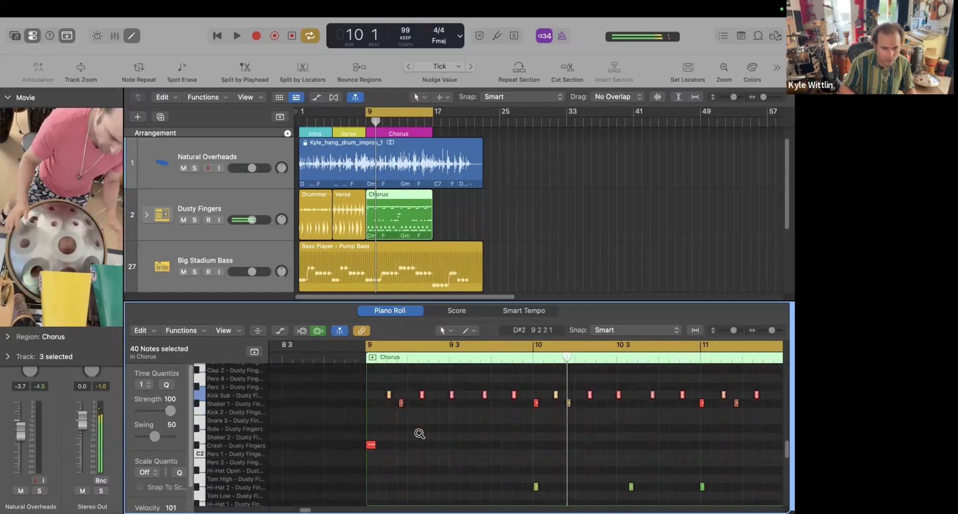
key("alt+Down")
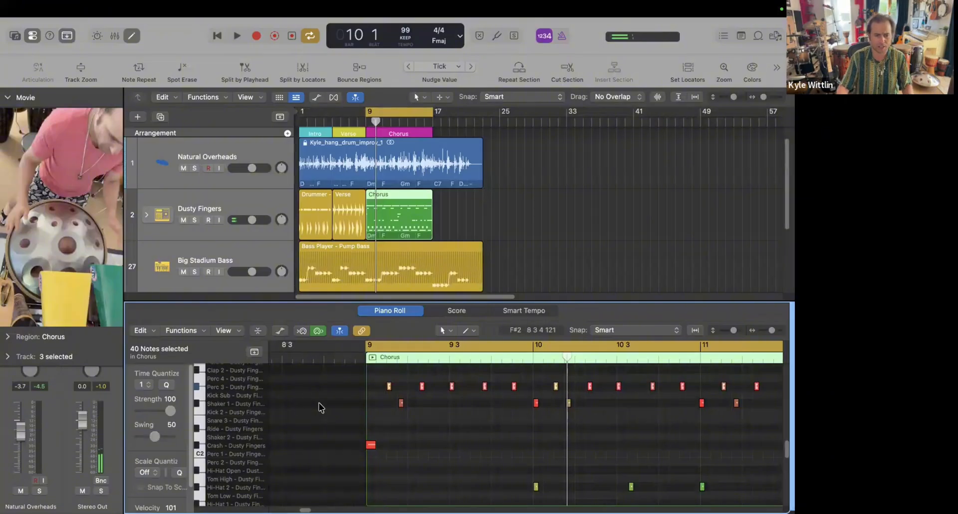
Step: Audition the Chorus with the former hi-hat pattern on Perc 3
key("space")
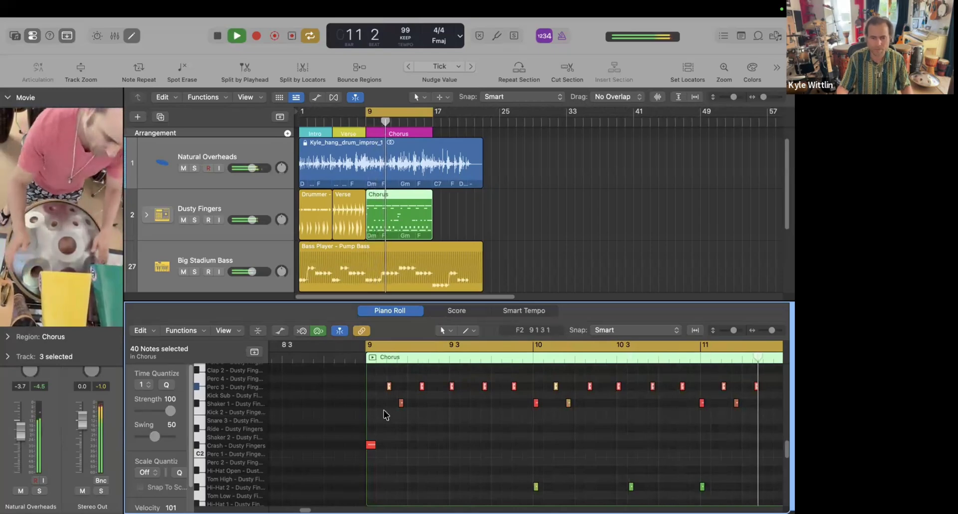
scroll(449, 424, "down", 5)
key("space")
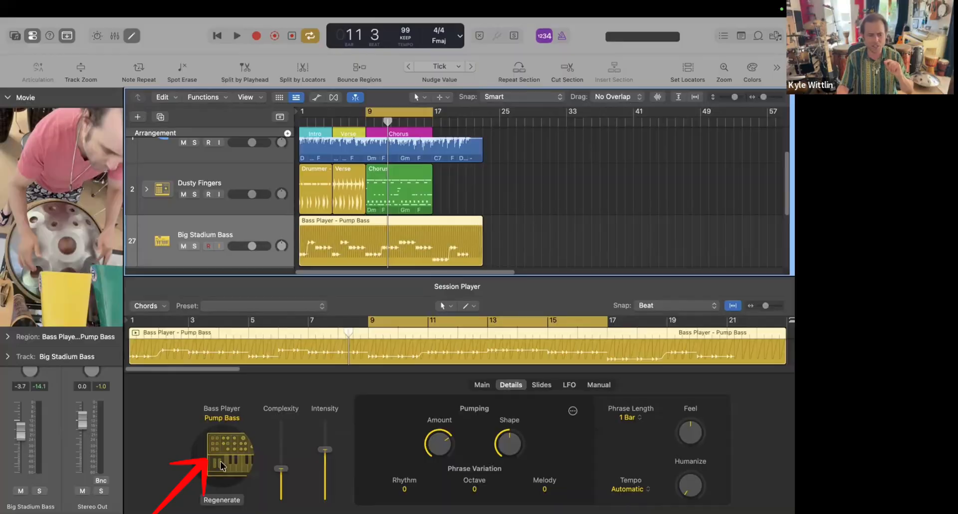
Step: Change the Session Player style of the Big Stadium Bass region from Pump Bass to the electric Indie Disco bass player
left_click(214, 453)
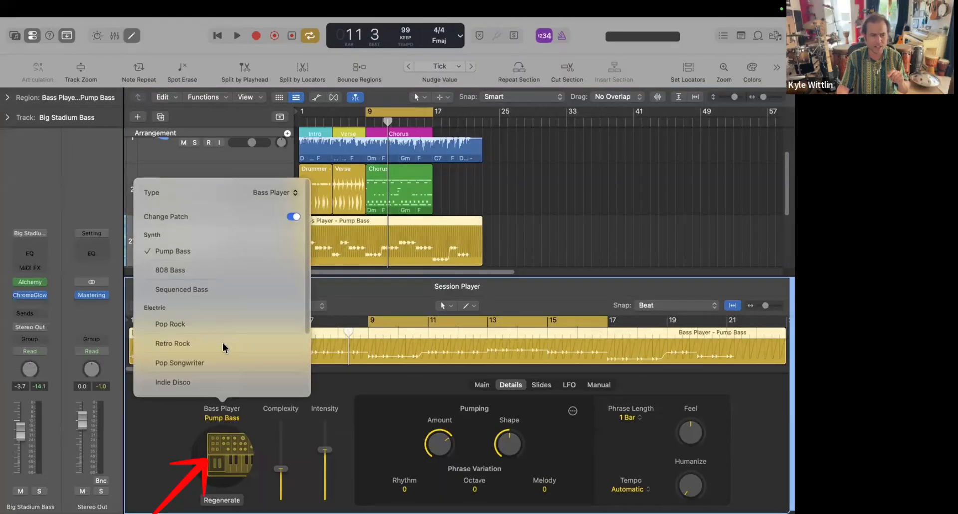
scroll(214, 315, "down", 5)
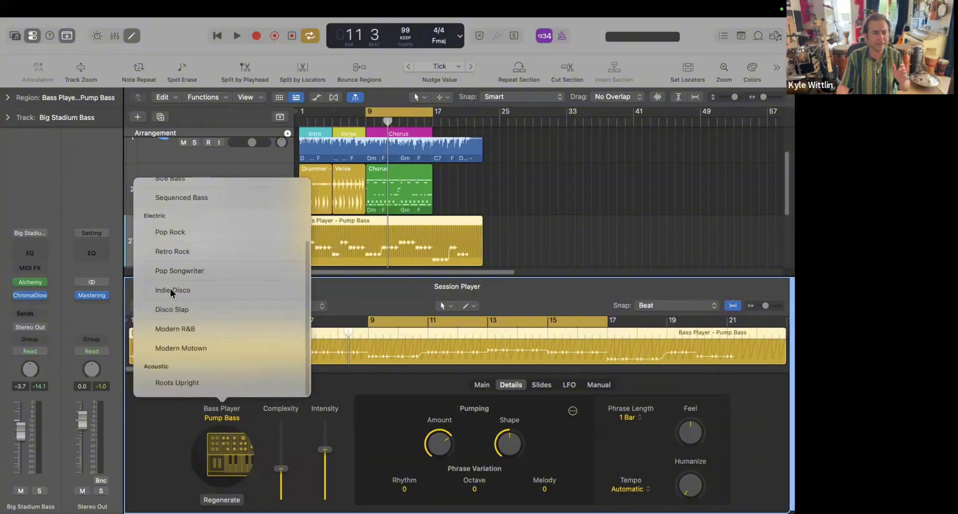
left_click(169, 291)
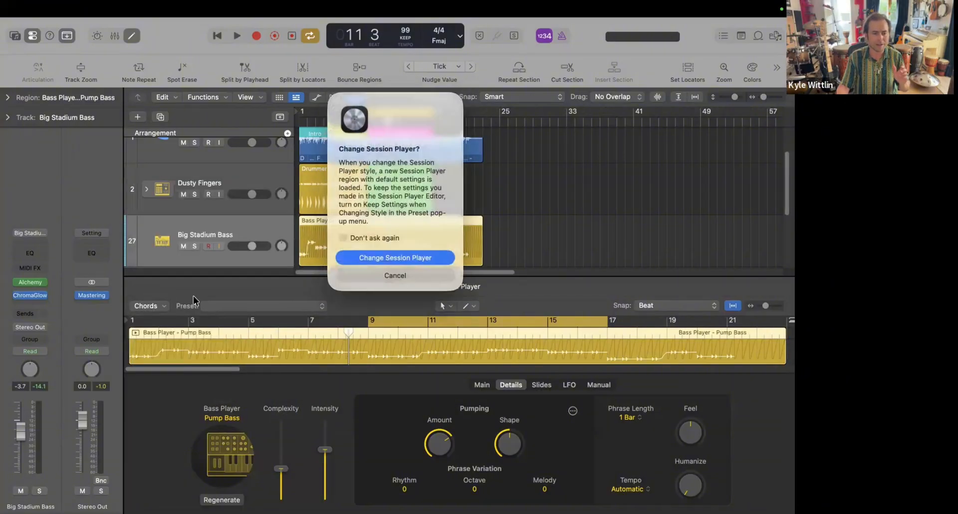
left_click(432, 257)
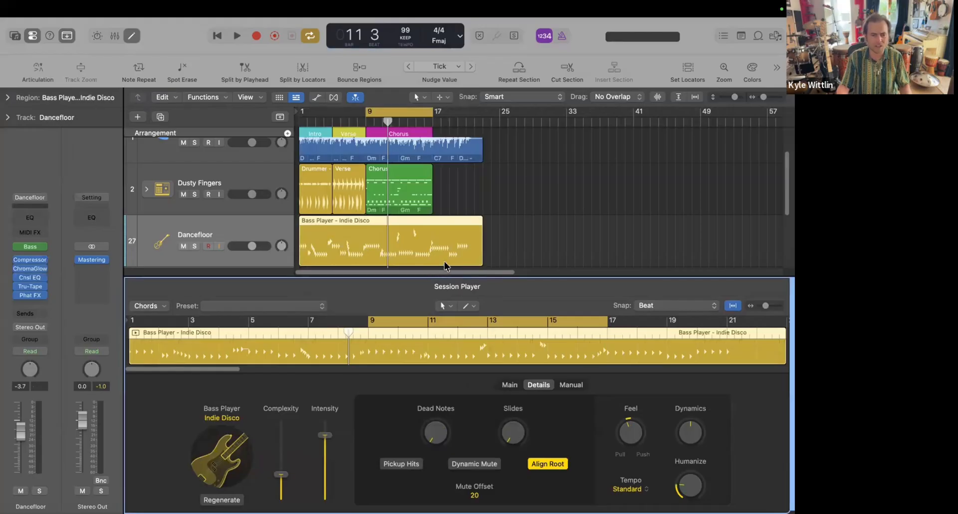
Step: Raise the bass track's volume to +0.8 dB during Chorus playback and audition the bass soloed, alone and with the Dusty Fingers drums
key("space")
left_click_drag(249, 246, 253, 247)
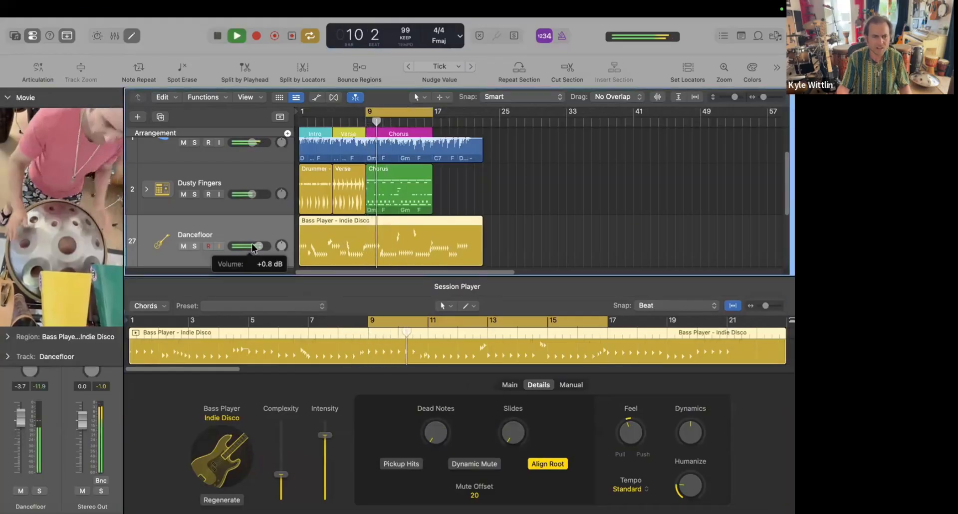
left_click(195, 245)
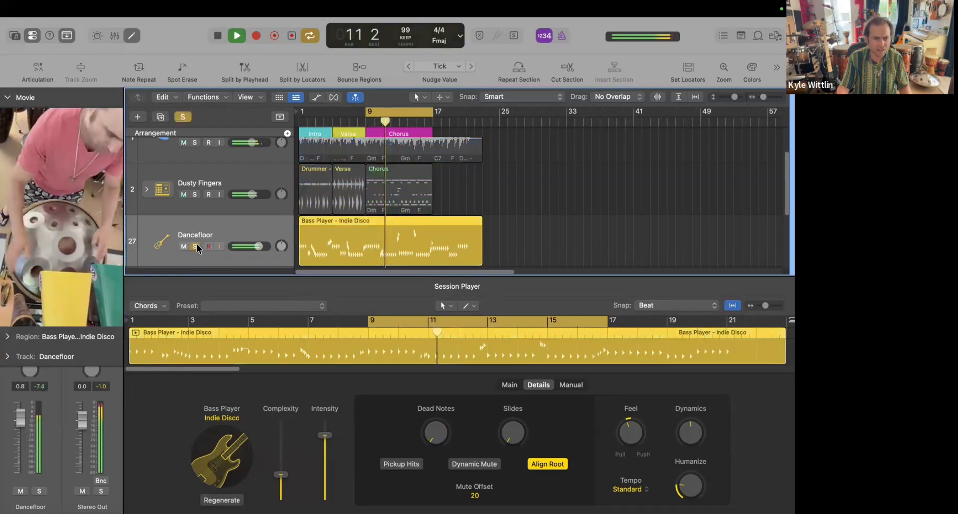
left_click(195, 194)
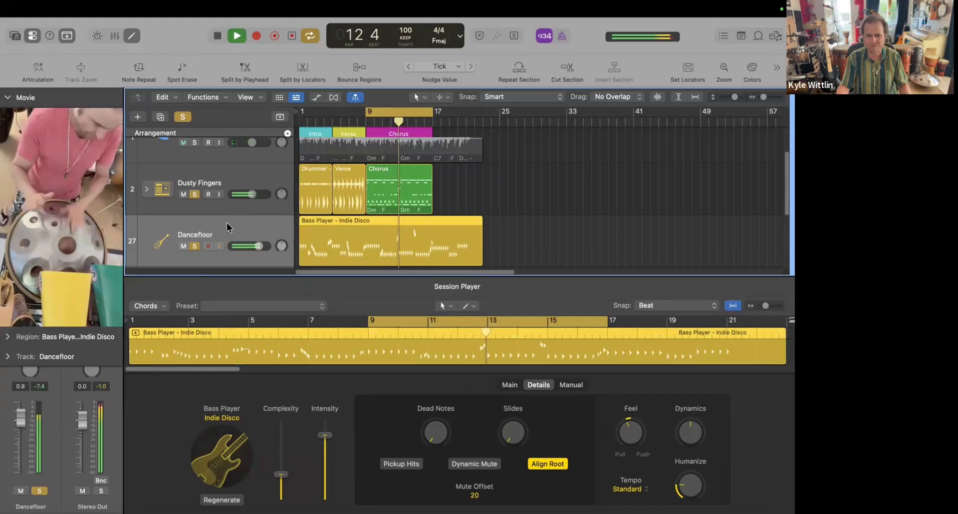
left_click(195, 194)
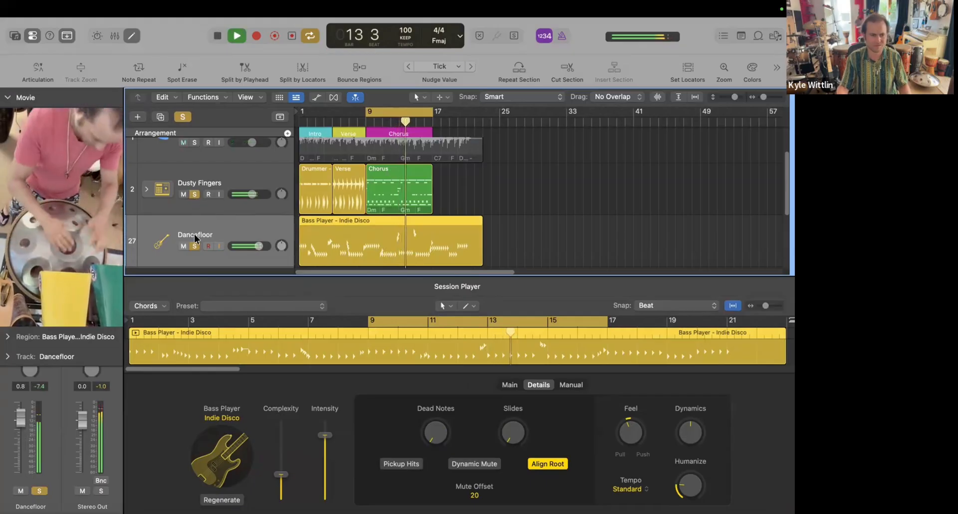
left_click(195, 246)
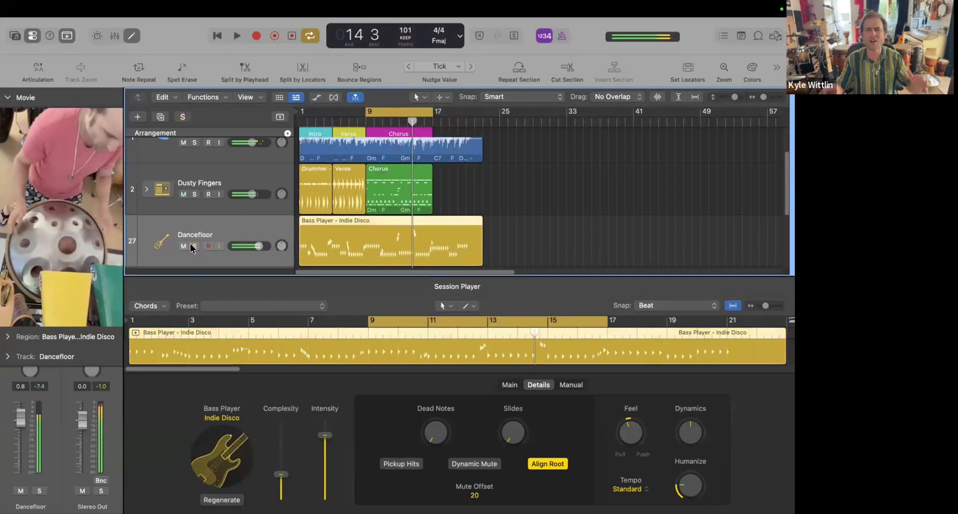